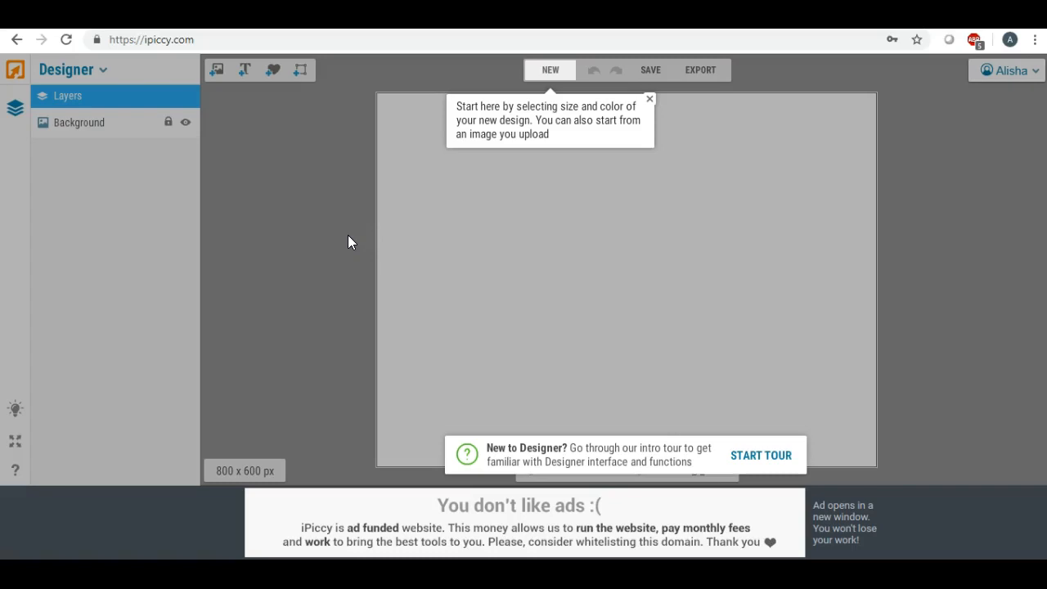
- Start a new design and choose the 8 x 10" canvas size preset
left_click(551, 74)
double_click(579, 216)
left_click(515, 216)
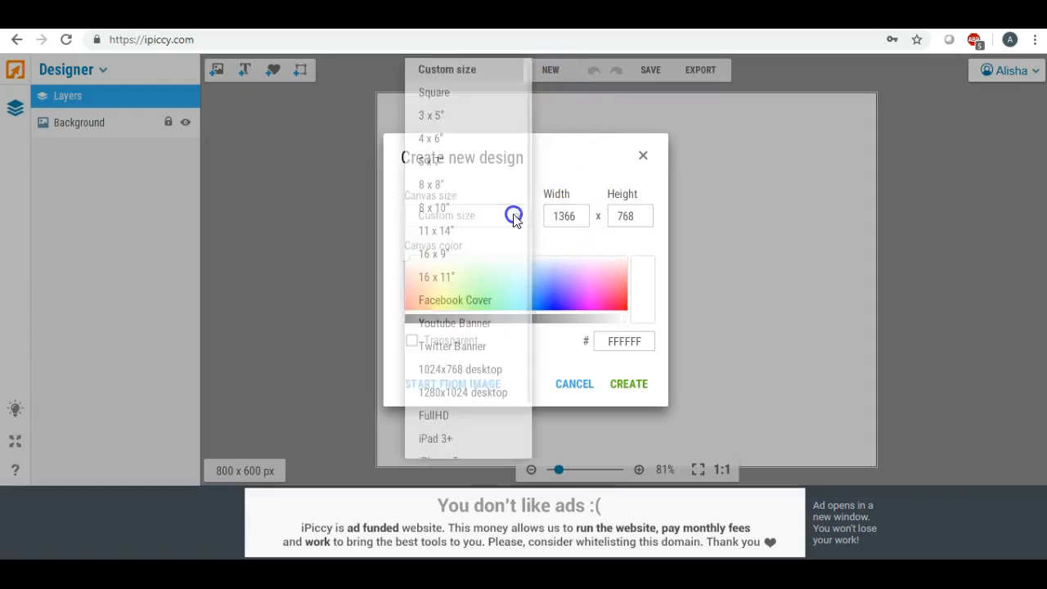
left_click(461, 210)
left_click(552, 231)
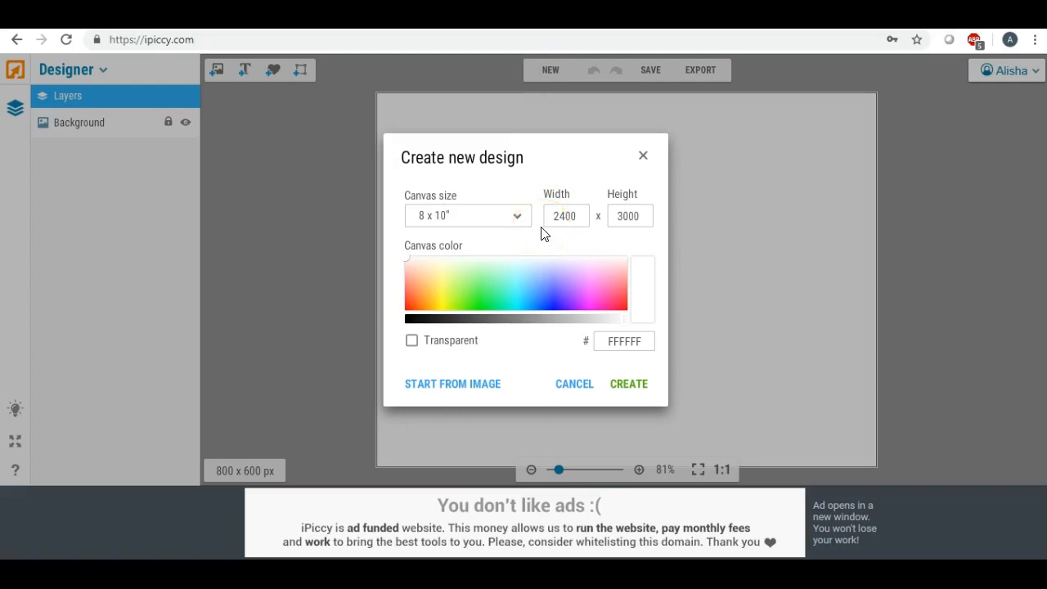
- Set the canvas to 3000 px wide by 2400 px high and create the white design
left_click(533, 223)
left_click(581, 214)
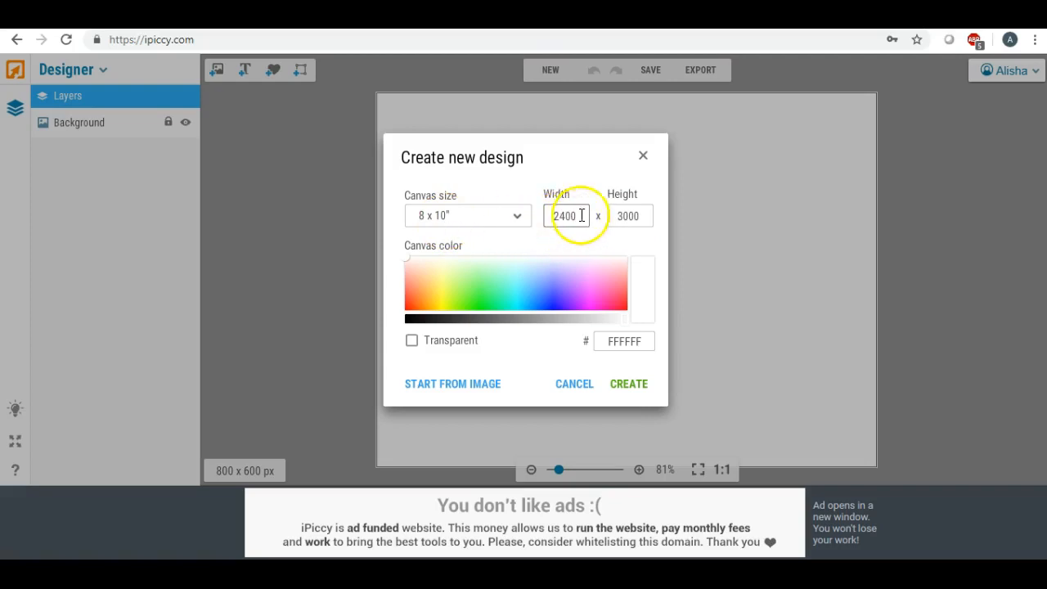
left_click_drag(581, 214, 521, 212)
type("3000")
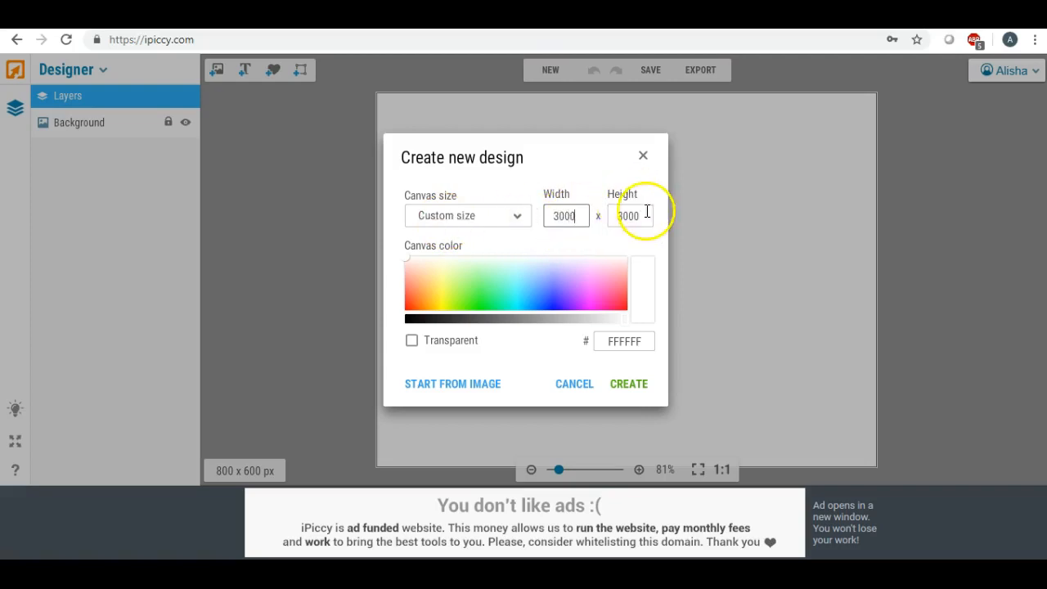
left_click_drag(644, 216, 588, 215)
type("2400")
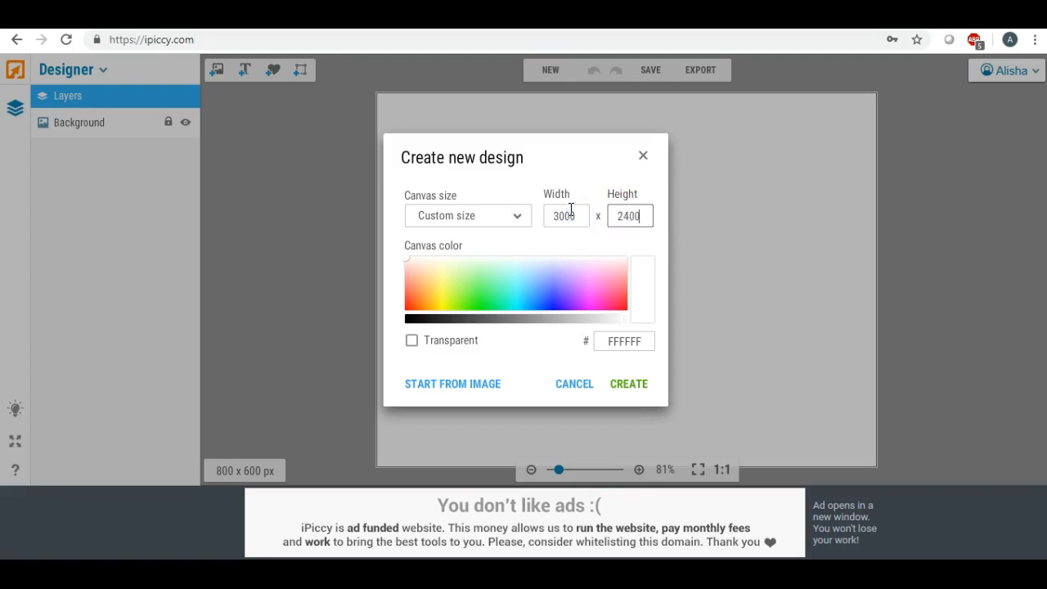
left_click(631, 384)
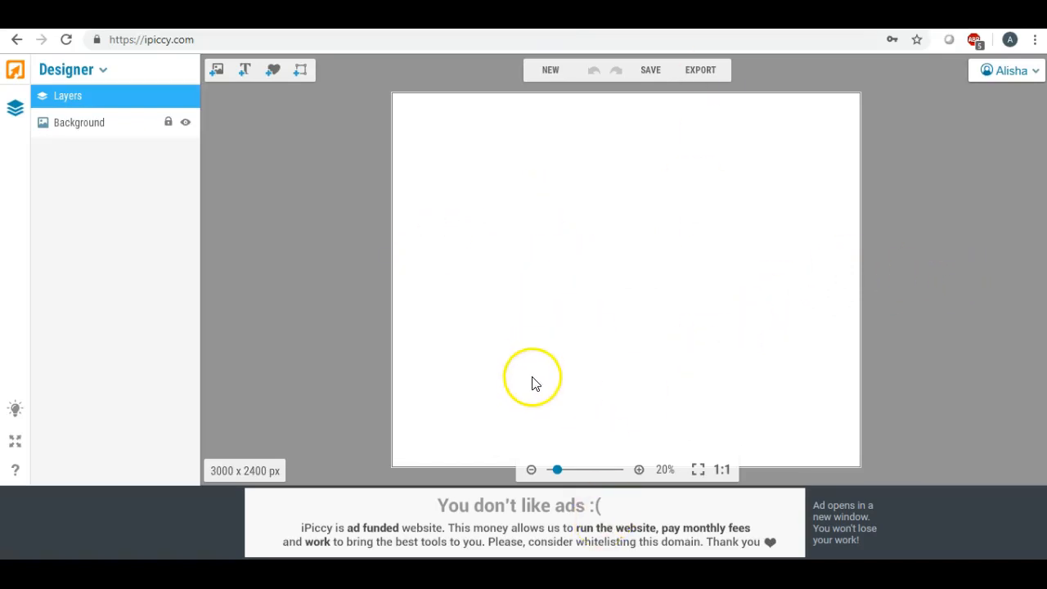
- Add the uploaded gold diamond frame image and enlarge it to nearly fill the canvas
left_click(216, 70)
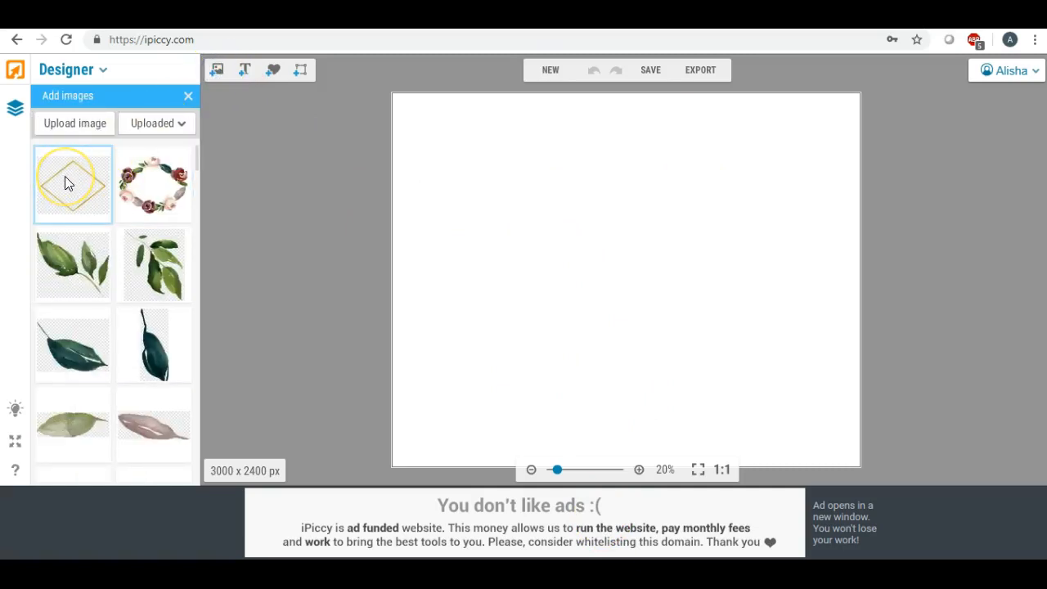
left_click_drag(65, 179, 540, 237)
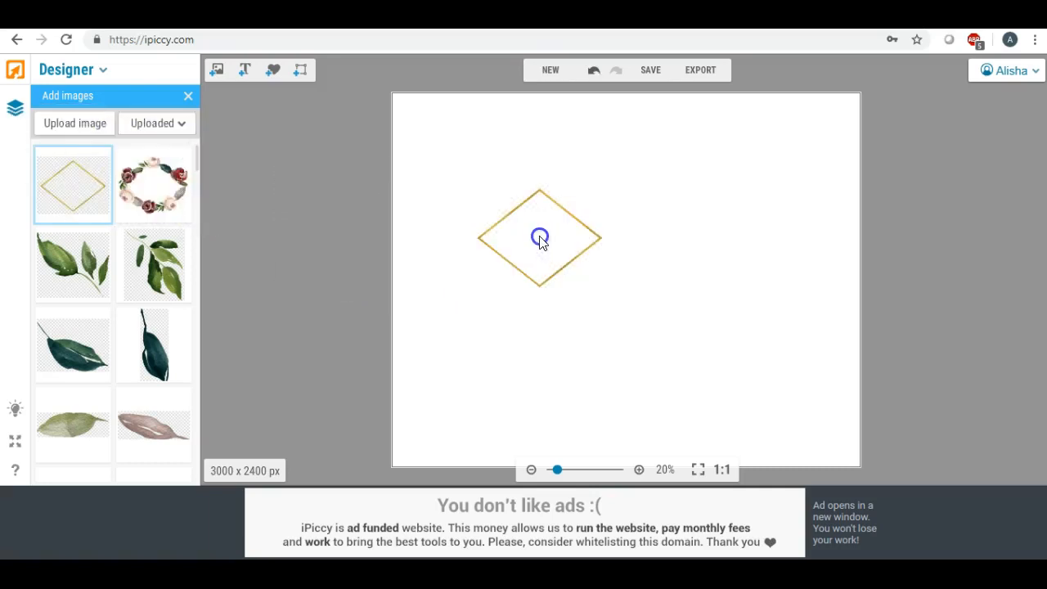
left_click_drag(603, 272, 925, 512)
left_click_drag(708, 319, 661, 251)
left_click_drag(415, 433, 360, 485)
left_click_drag(640, 267, 663, 273)
mouse_move(387, 280)
left_mouse_down()
mouse_move(405, 283)
mouse_move(385, 280)
left_mouse_up()
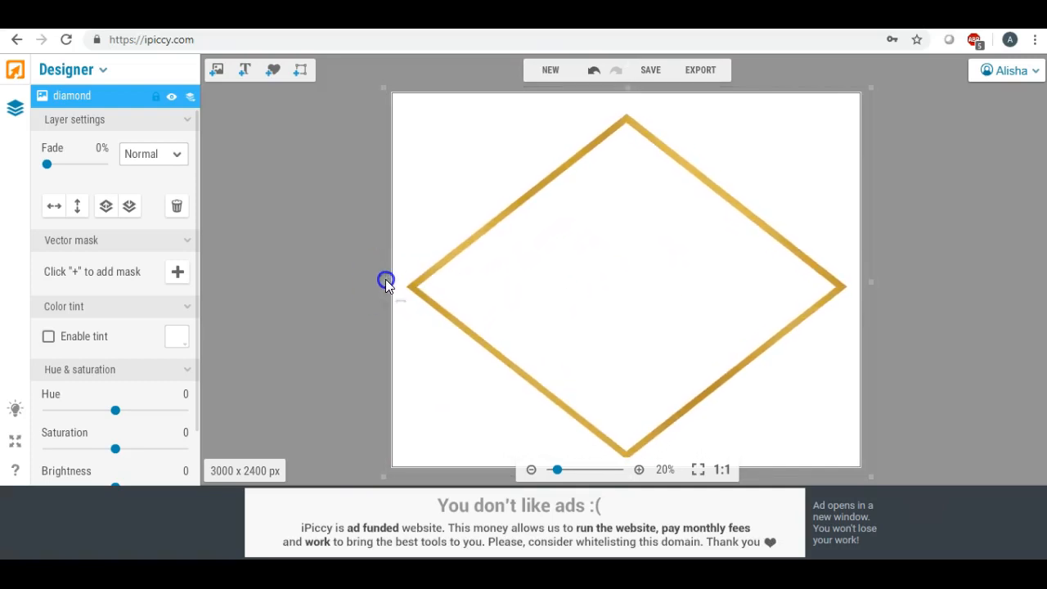
left_click(868, 86)
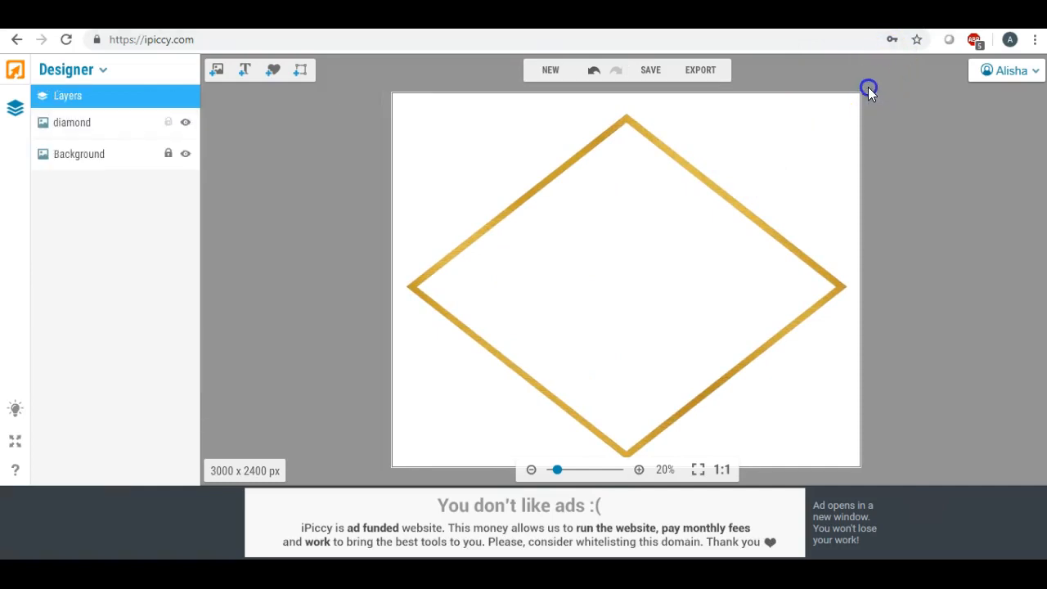
- Shrink the diamond frame slightly and reposition it so it sits centred horizontally with margin around it
left_click(800, 141)
mouse_move(864, 93)
left_mouse_down()
mouse_move(872, 89)
mouse_move(846, 107)
mouse_move(859, 100)
left_mouse_up()
mouse_move(666, 221)
left_mouse_down()
mouse_move(680, 215)
mouse_move(676, 204)
left_mouse_up()
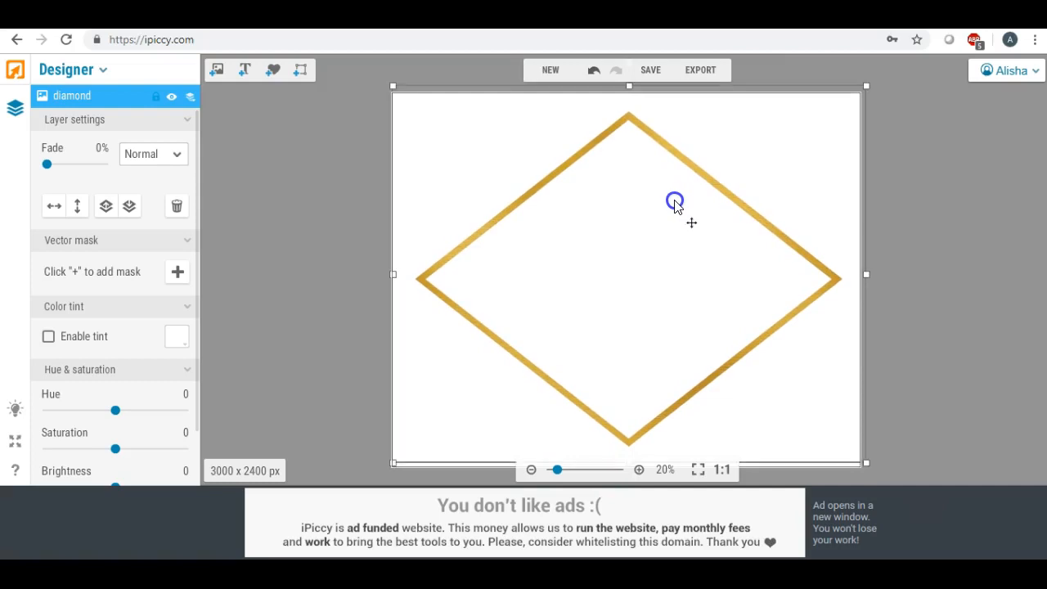
left_click(325, 159)
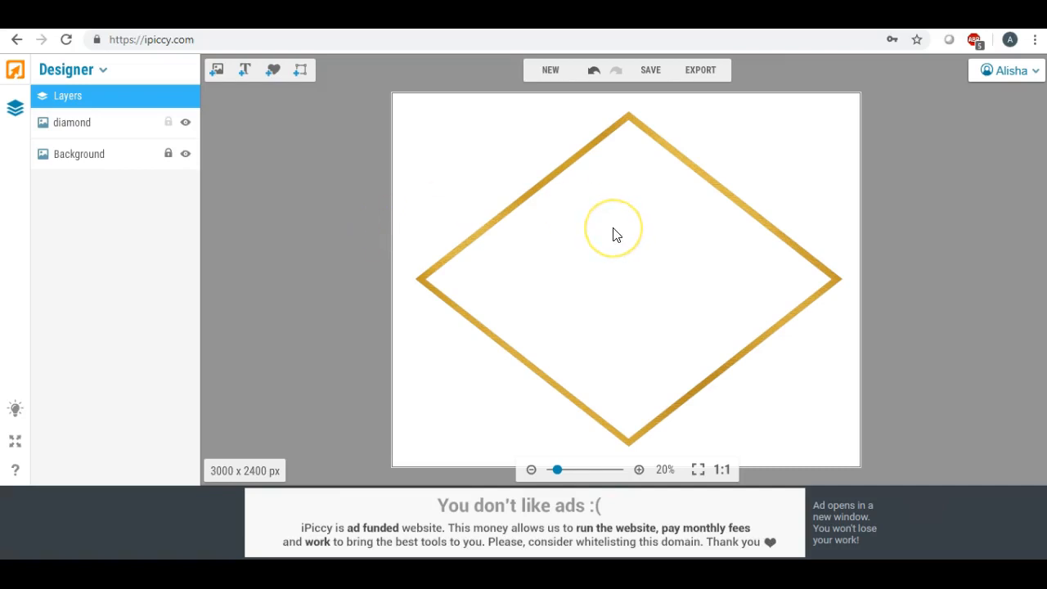
- Add the uploaded red rose image near the top corner of the diamond frame
left_click(217, 72)
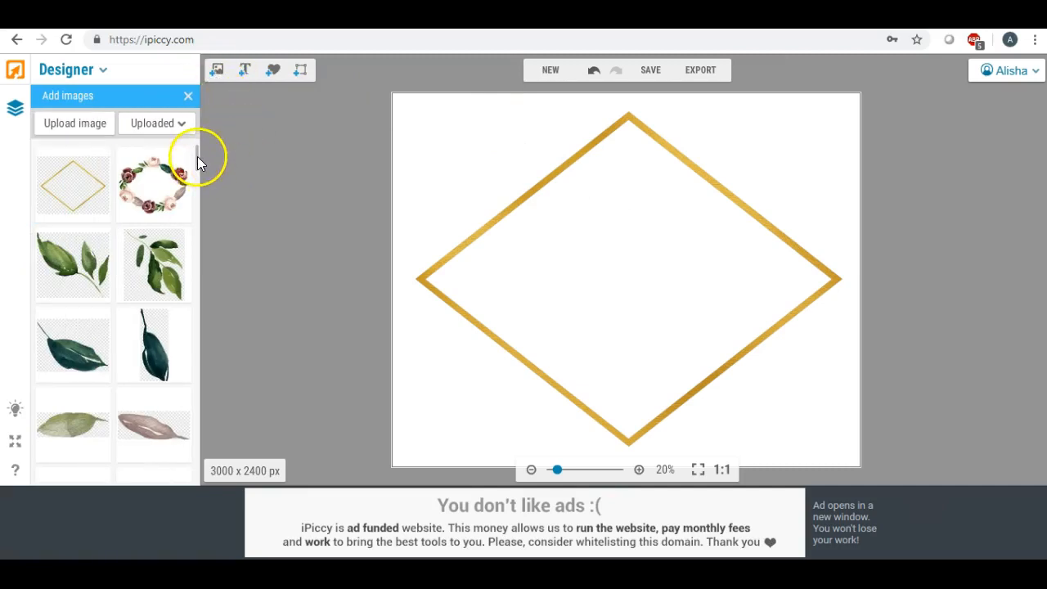
scroll(197, 160, "down", 4)
scroll(196, 161, "up", 1)
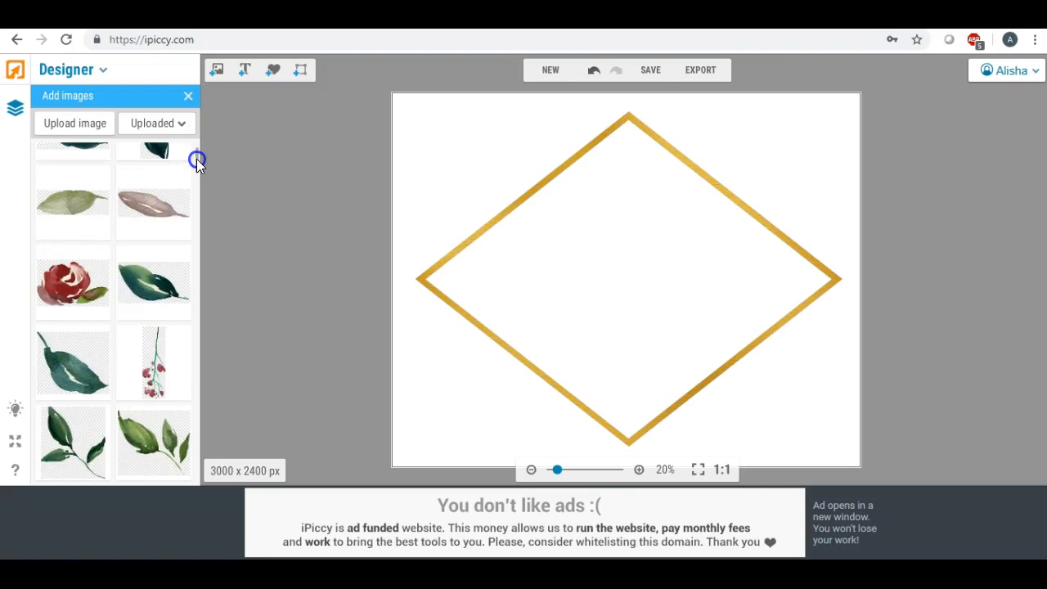
left_click_drag(78, 282, 637, 171)
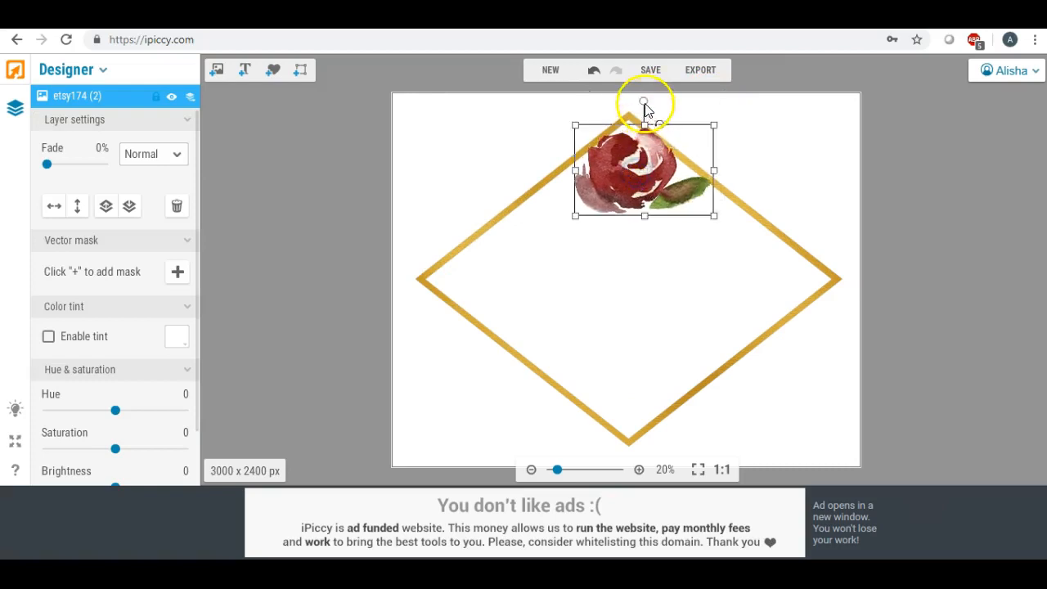
- Rotate the red rose clockwise, shrink it, and place it along the diamond's upper-right edge
left_click_drag(647, 101, 673, 117)
left_click_drag(642, 191, 673, 157)
left_click_drag(708, 102, 721, 110)
left_click_drag(662, 159, 685, 149)
left_click_drag(727, 234, 716, 206)
left_click_drag(692, 160, 700, 171)
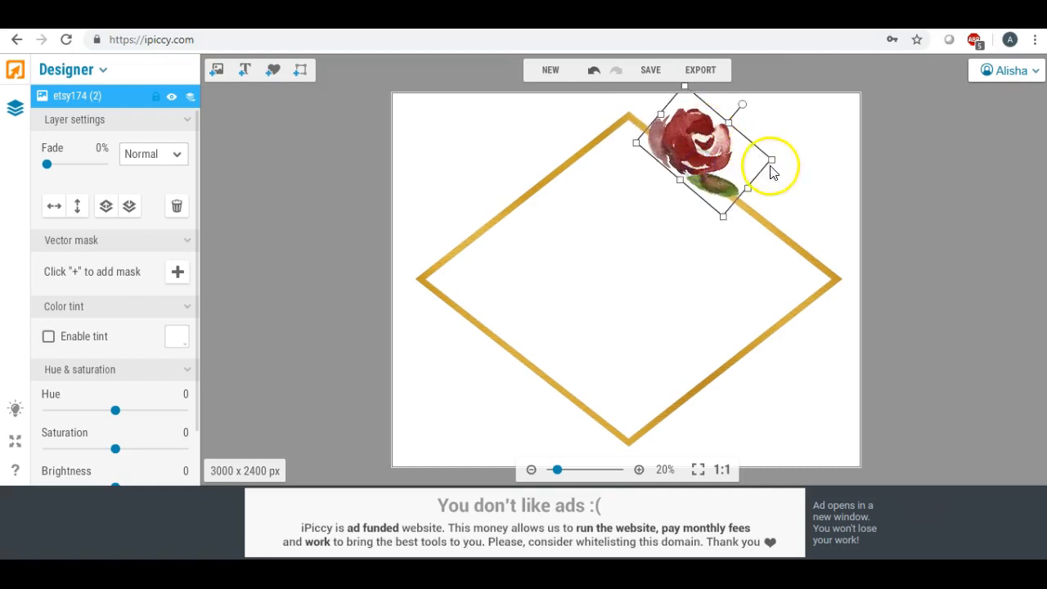
left_click_drag(742, 105, 781, 154)
left_click(808, 200)
left_click(619, 164)
left_click(252, 158)
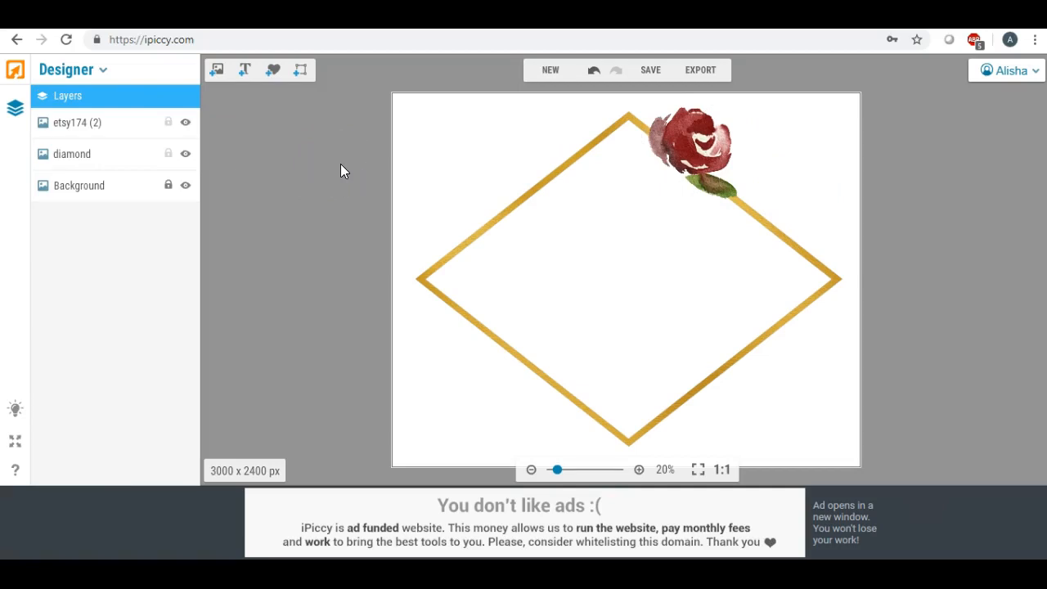
- Nudge the red rose outward so it rests on the outside of the diamond's upper-right edge
left_click(668, 151)
left_click_drag(683, 146, 701, 142)
left_click(659, 210)
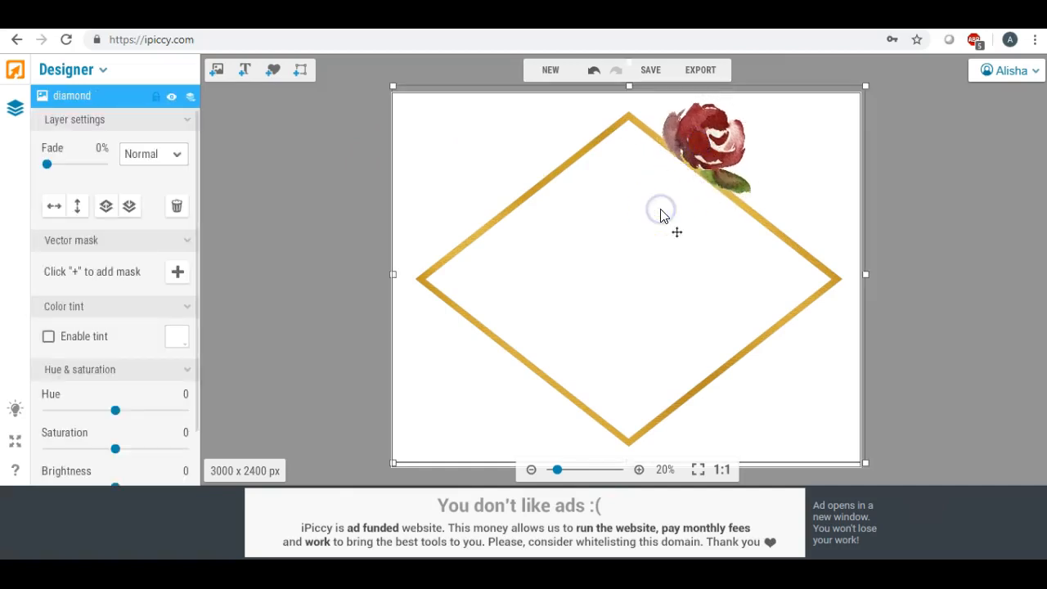
left_click(714, 137)
left_click_drag(713, 137, 710, 138)
left_click(666, 171)
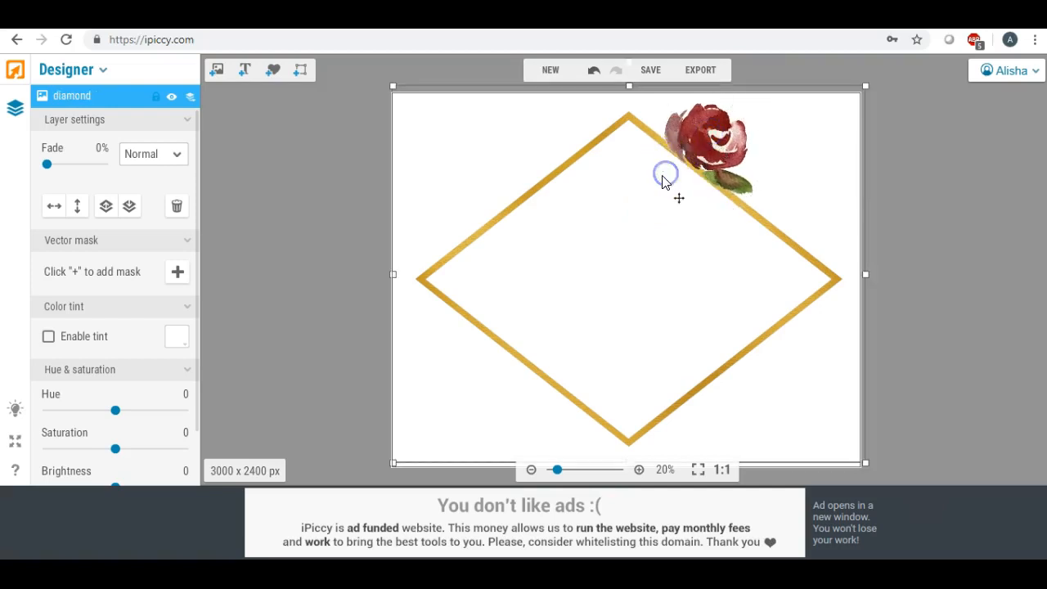
left_click(281, 157)
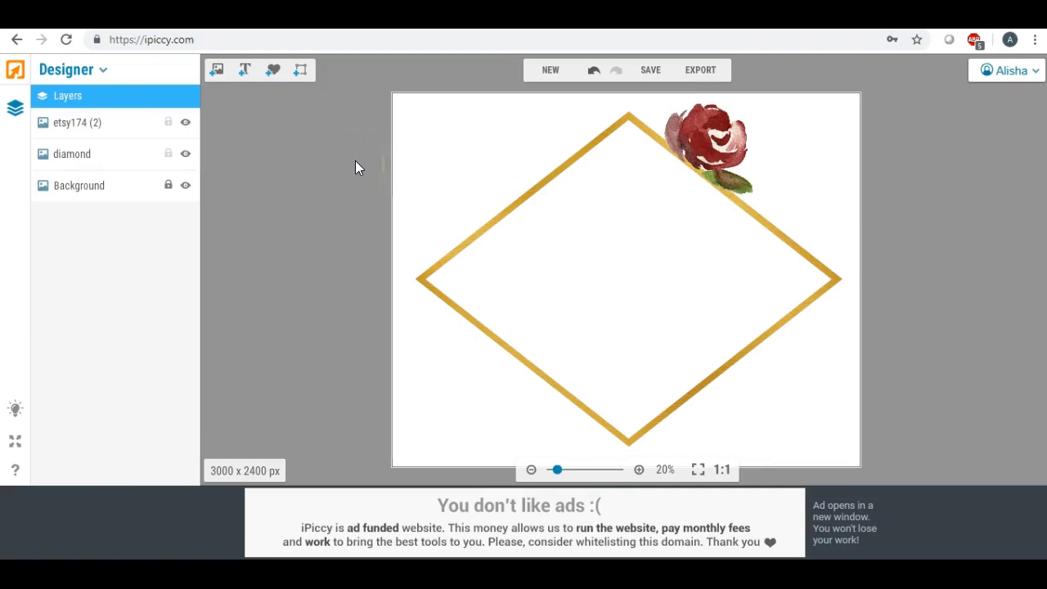
- Add the hanging green leaf sprig, rotate it counterclockwise, and place it beside the diamond's top corner on the upper-left edge
left_click(217, 72)
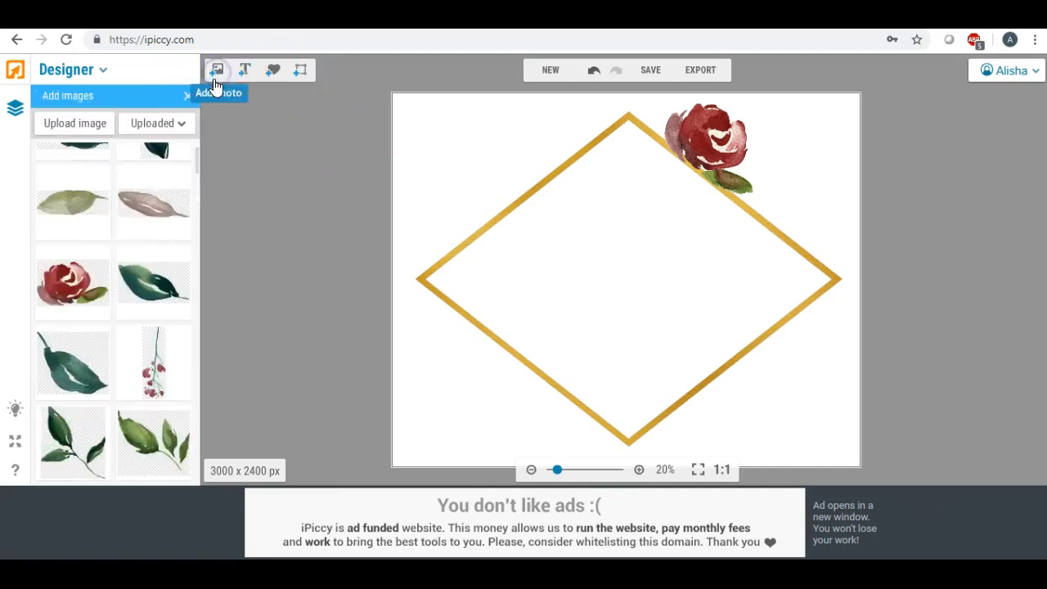
scroll(126, 248, "up", 3)
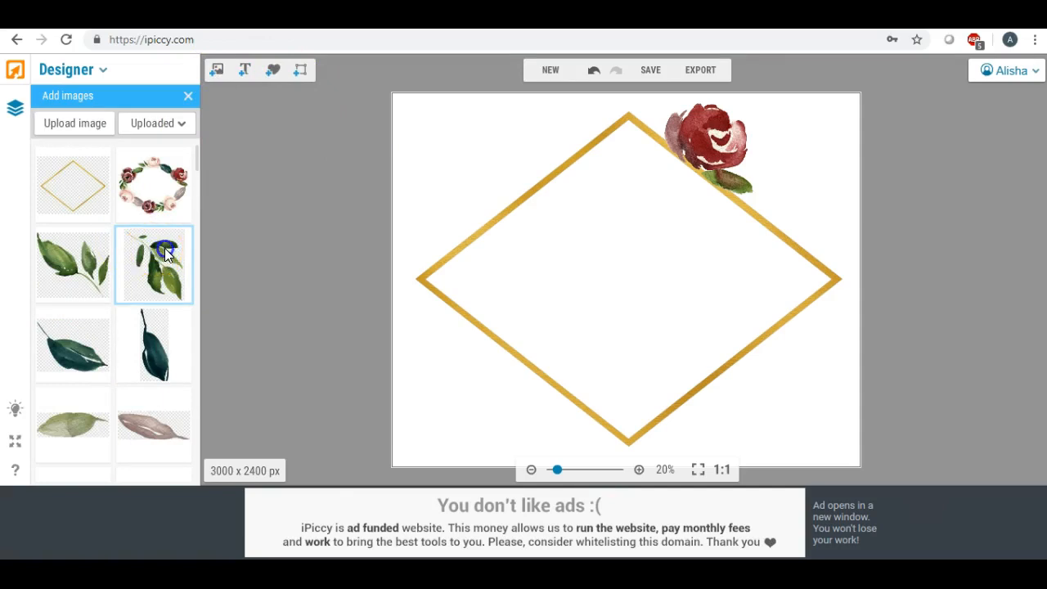
left_click_drag(164, 248, 606, 272)
left_click_drag(548, 201, 601, 131)
left_click_drag(547, 105, 535, 147)
left_click_drag(605, 144, 584, 122)
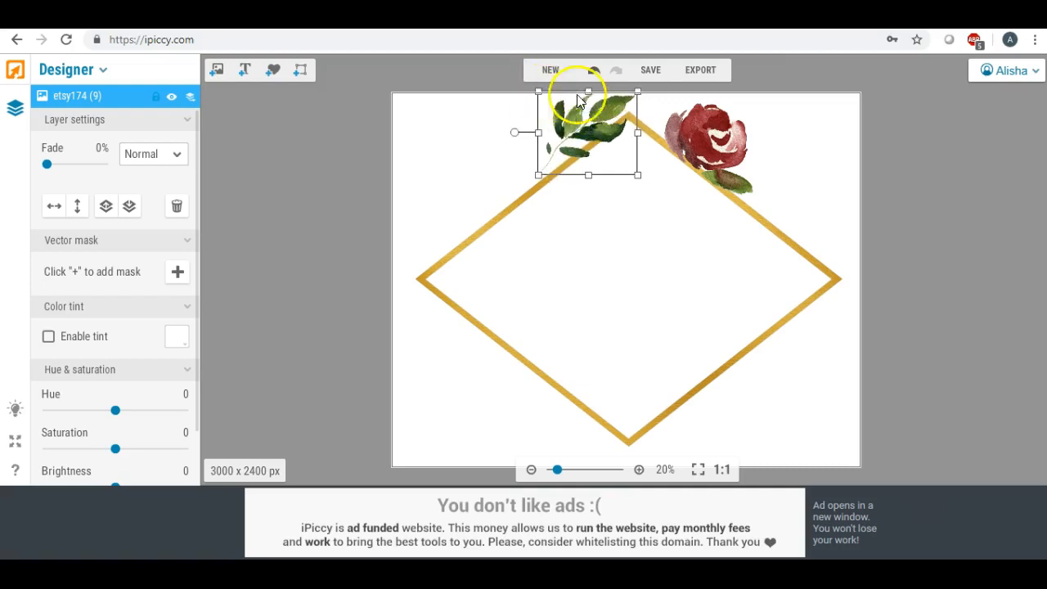
- Move the red rose to the diamond's top corner against the leaves, and tilt the leaf sprig slightly clockwise
left_click_drag(701, 124, 666, 103)
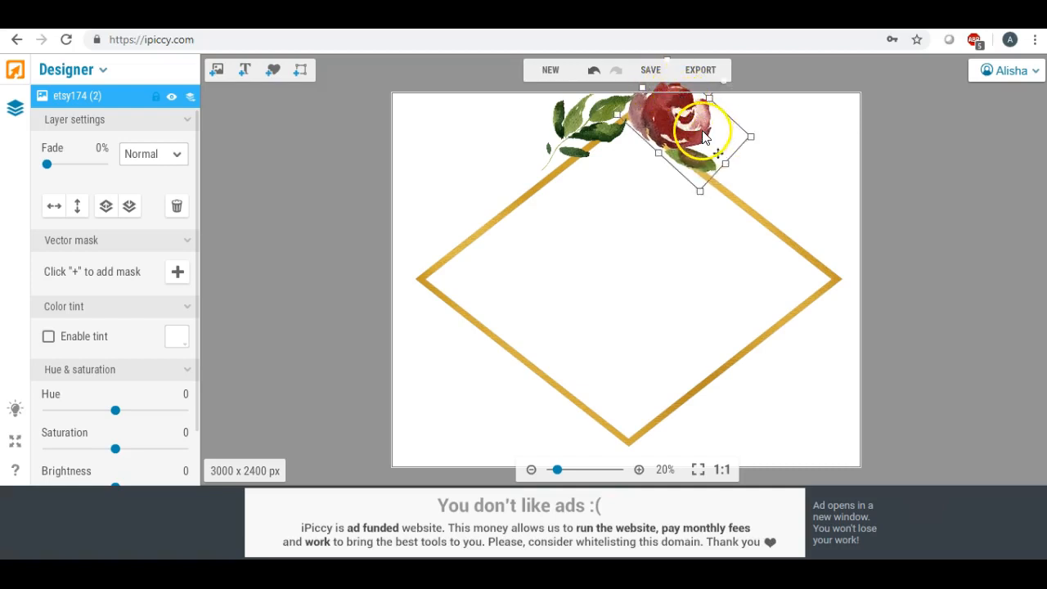
left_click_drag(693, 129, 677, 132)
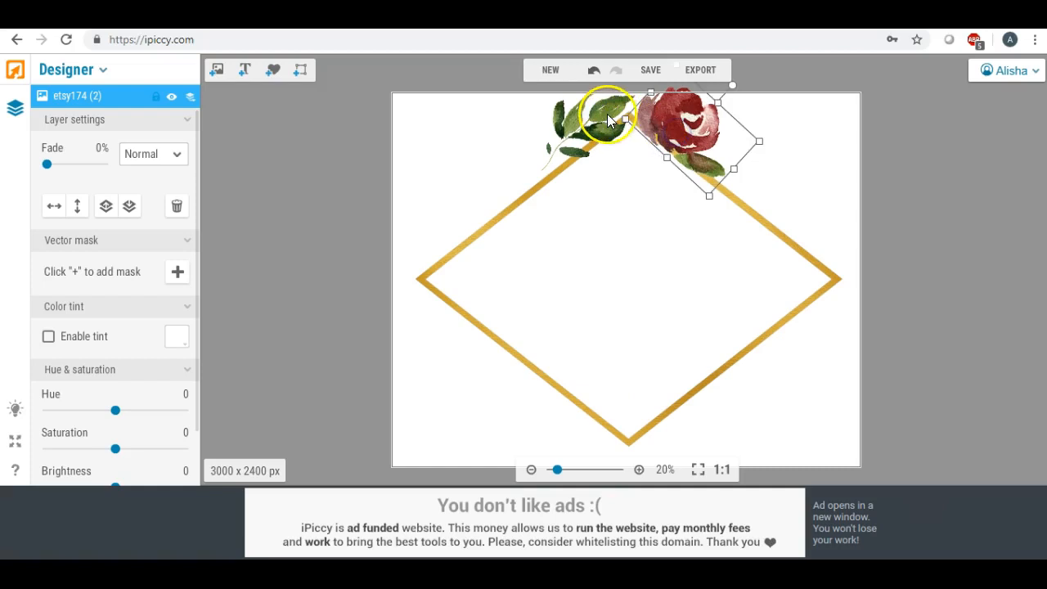
left_click(588, 124)
left_click_drag(511, 131, 513, 119)
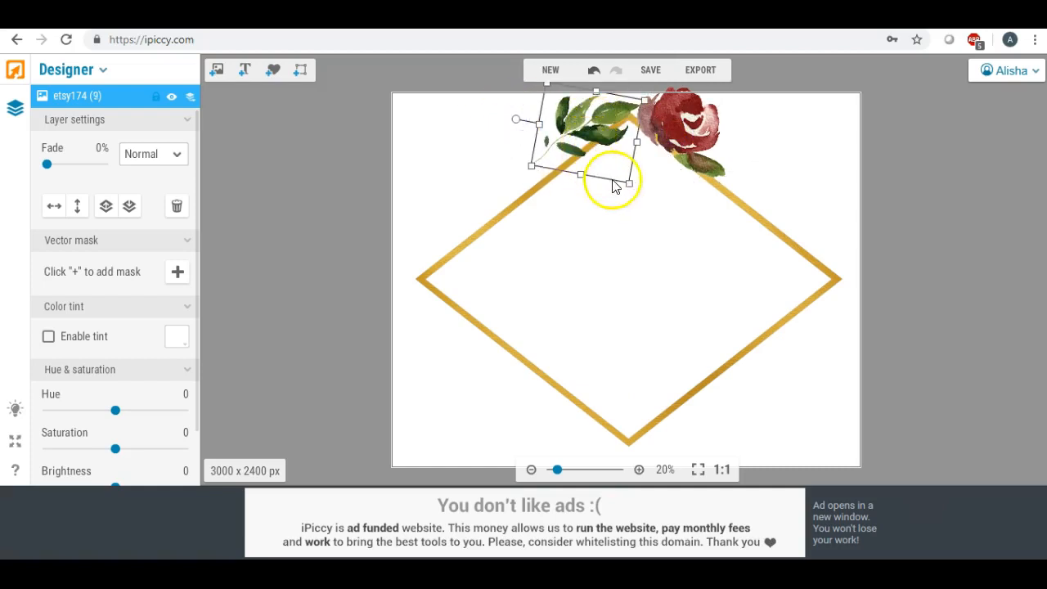
left_click_drag(629, 185, 630, 186)
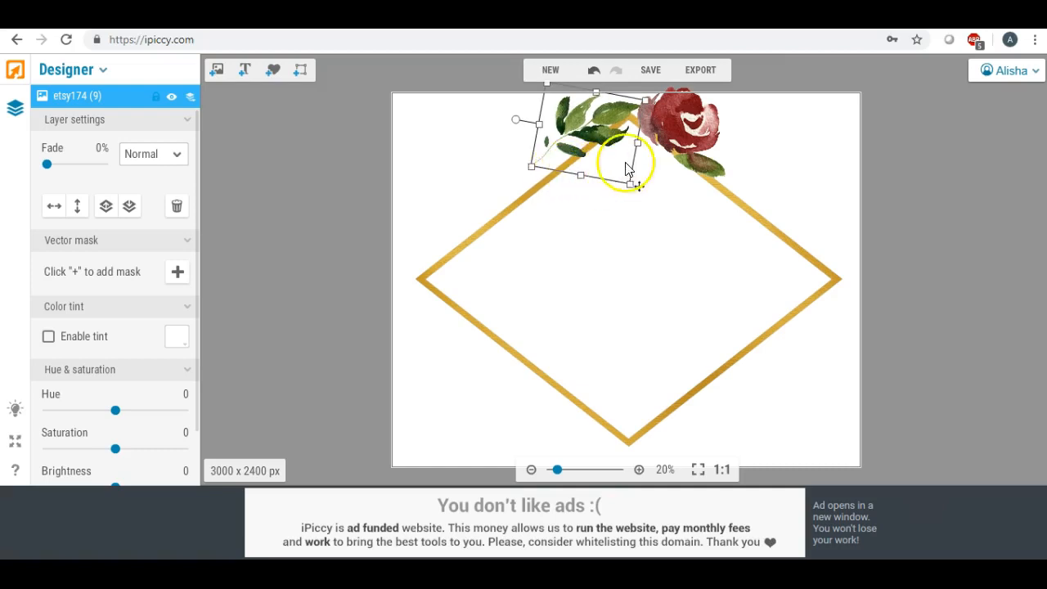
left_click(738, 147)
left_click(416, 168)
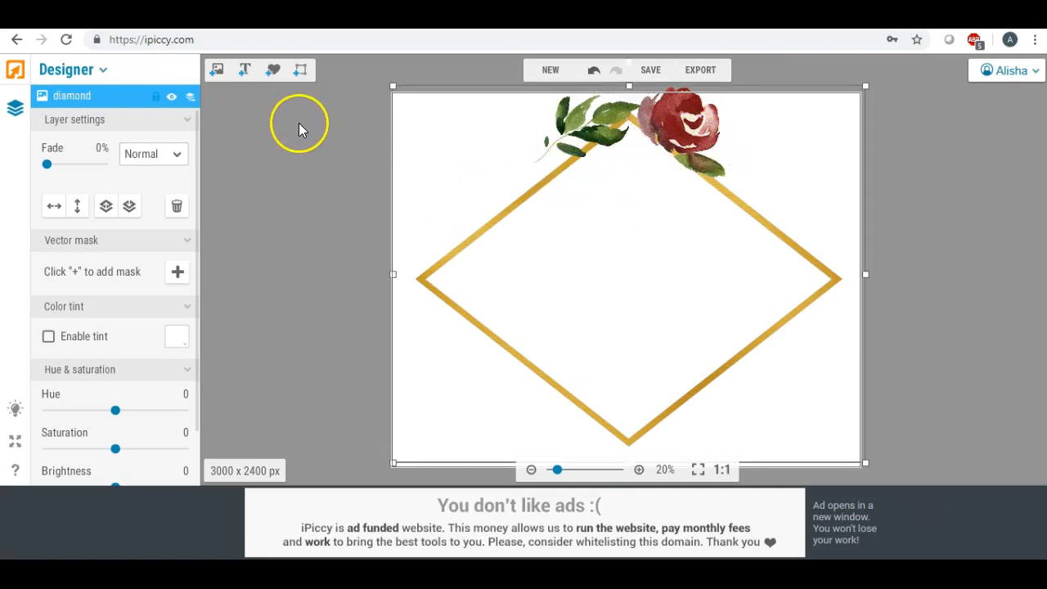
- Add the uploaded pale pink rose image inside the diamond frame
left_click(217, 69)
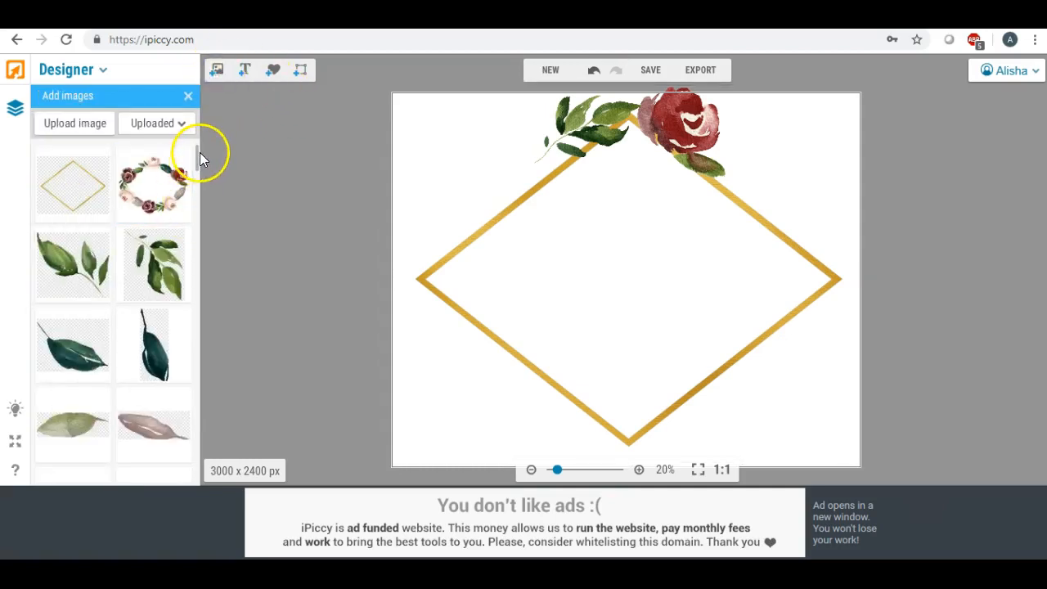
scroll(198, 155, "down", 3)
scroll(199, 154, "up", 3)
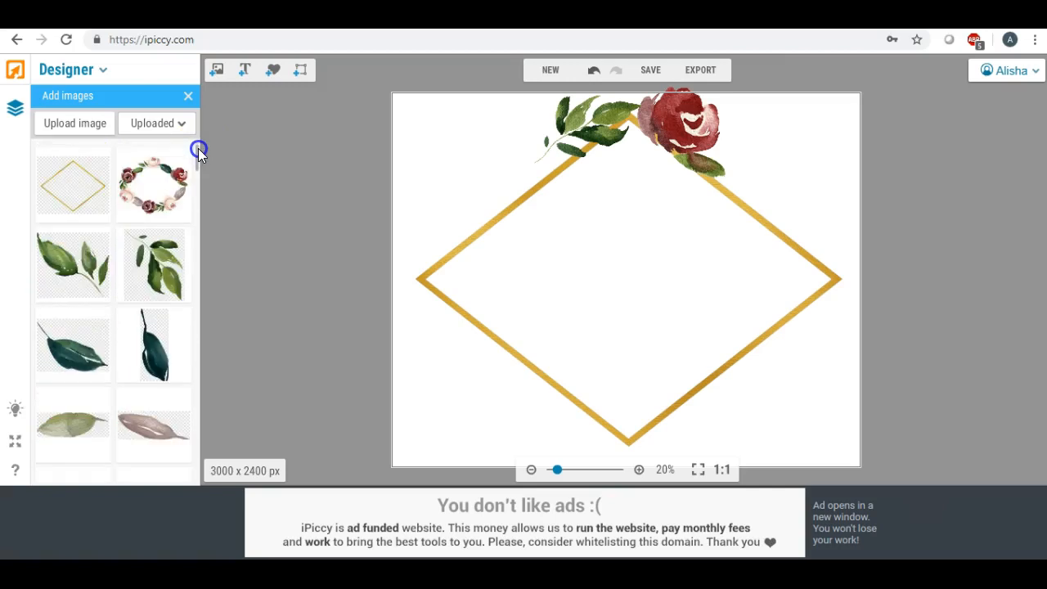
left_click_drag(198, 152, 198, 157)
left_click_drag(72, 229, 627, 257)
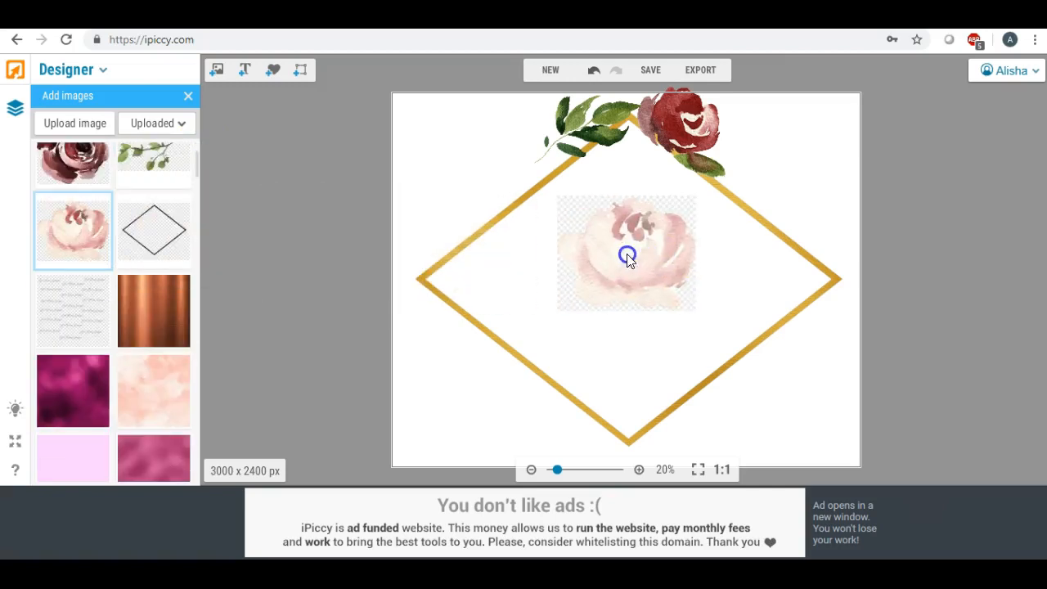
- Rotate the pink rose counterclockwise, shrink it, and place it on the diamond's upper-left edge beside the leaf sprig
left_click_drag(628, 174, 575, 228)
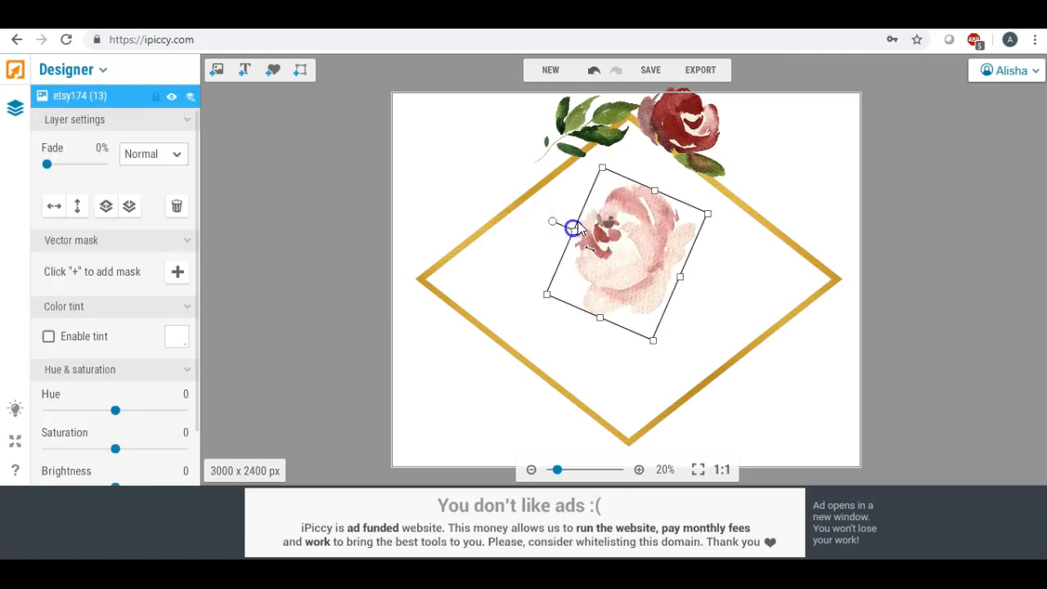
left_click_drag(605, 169, 518, 146)
left_click_drag(526, 102, 524, 110)
left_click(453, 156)
left_click_drag(516, 146, 517, 140)
left_click(452, 170)
left_click(508, 151)
left_click_drag(457, 163, 511, 158)
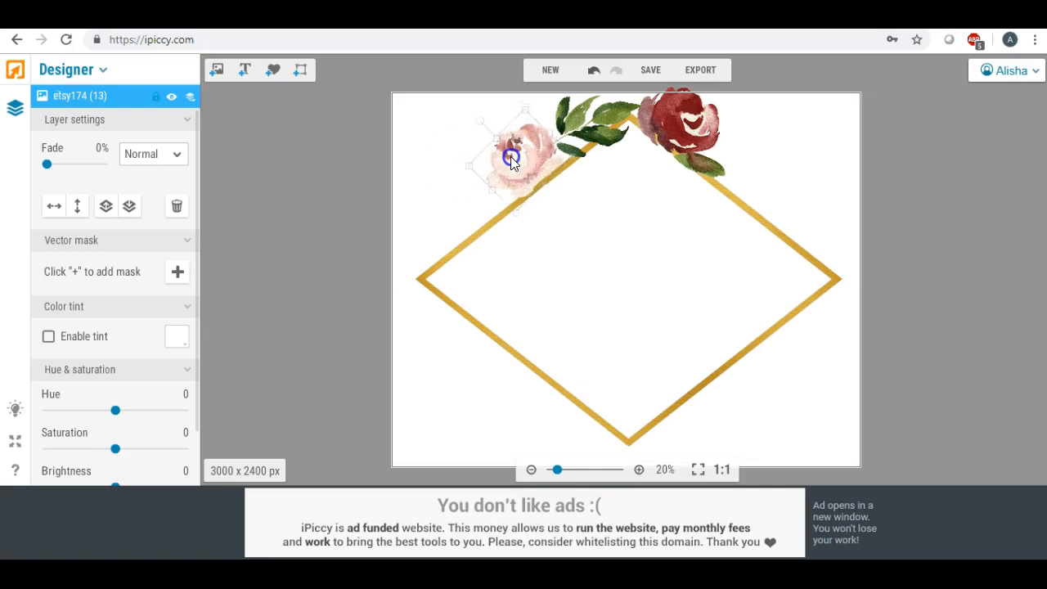
left_click(432, 161)
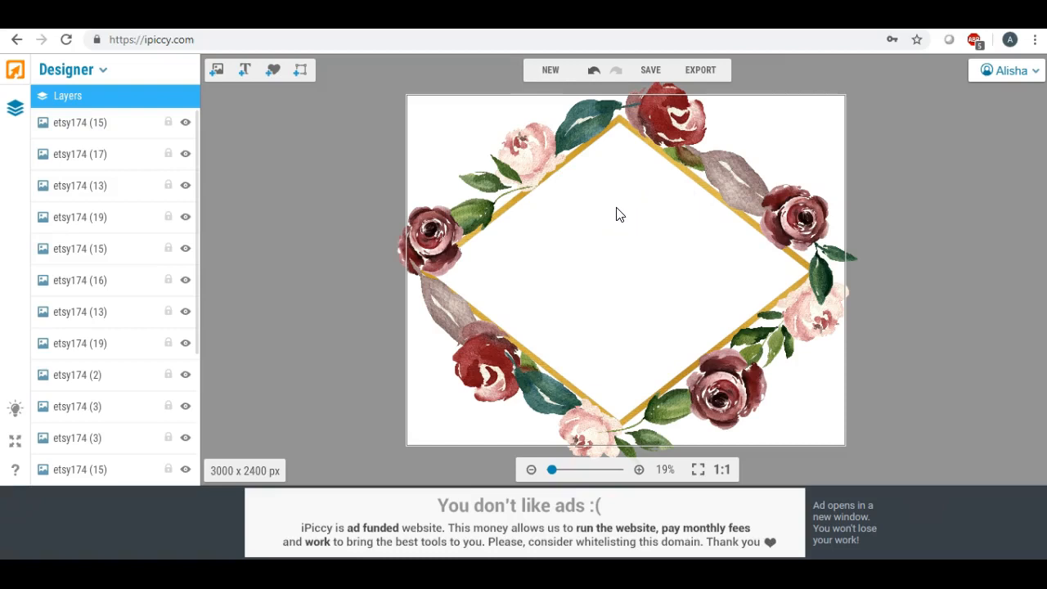
- Add a text layer and place it in the upper half of the floral diamond frame
left_click(243, 74)
left_click_drag(637, 301, 601, 219)
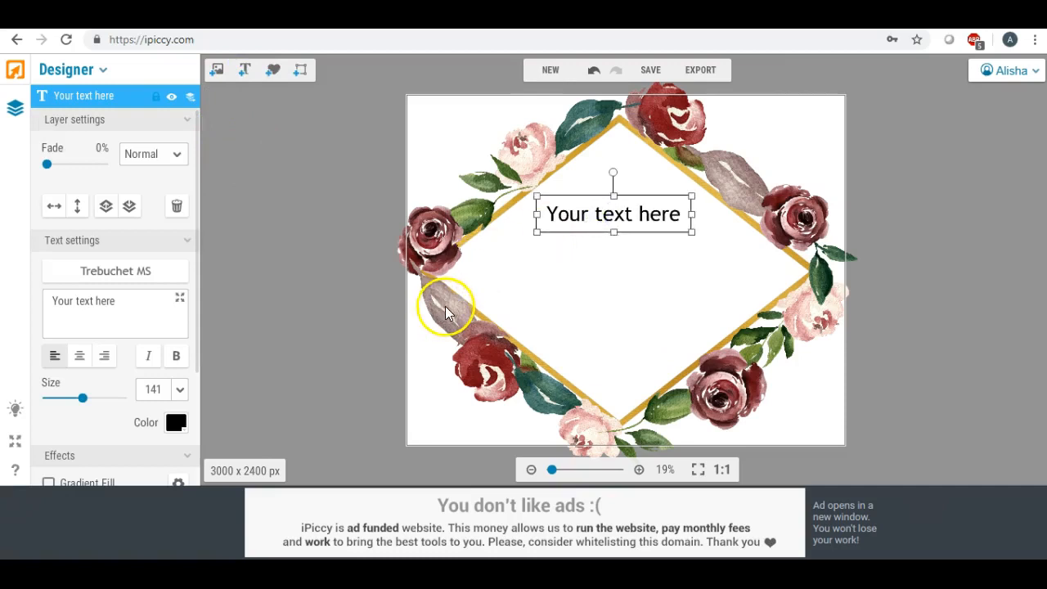
- Replace the placeholder text in the upper half of the diamond with "Table"
left_click_drag(129, 300, 12, 300)
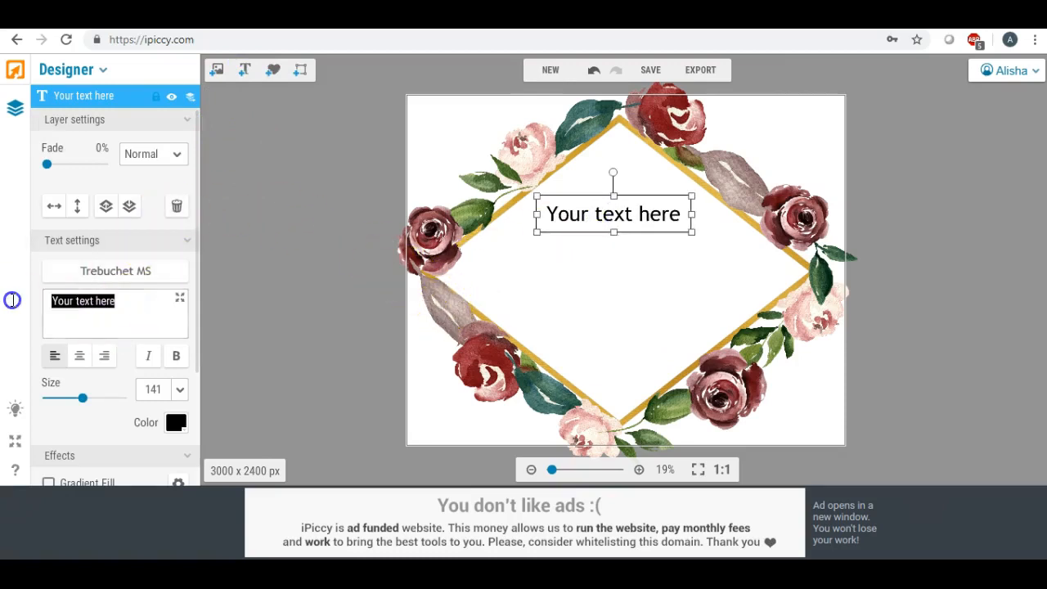
type("Table")
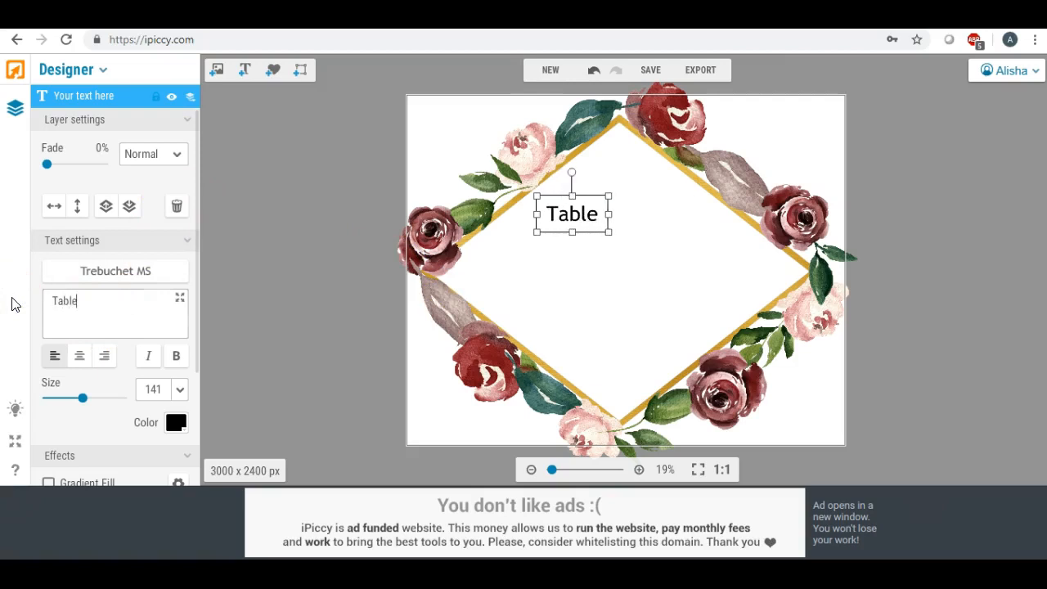
left_click(542, 331)
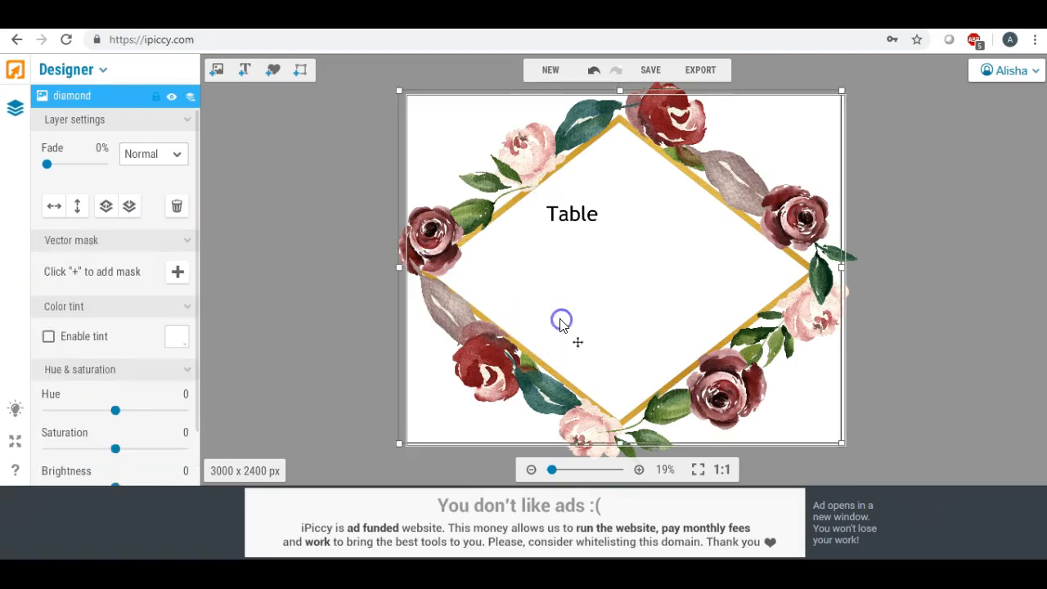
- Add a second text layer reading "1" and arrange "Table" and "1" centred one above the other inside the diamond
left_click(244, 70)
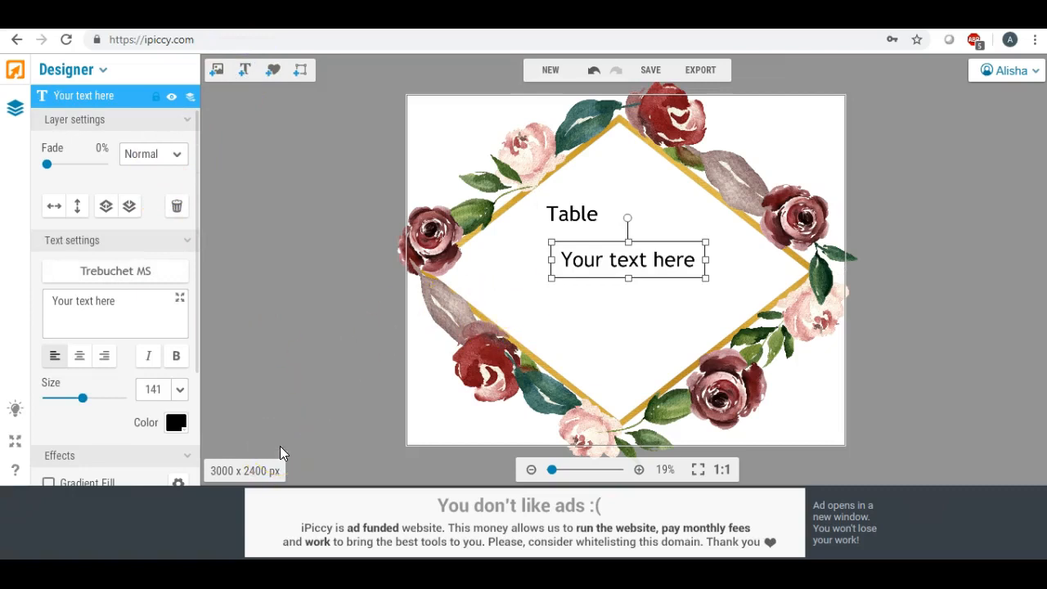
left_click_drag(129, 301, 8, 299)
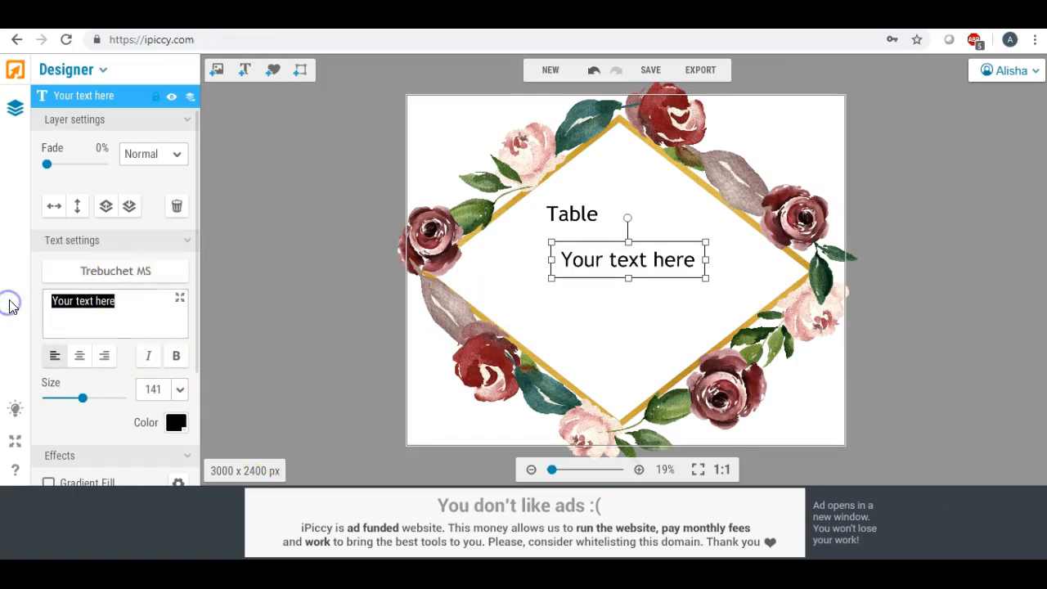
type("1")
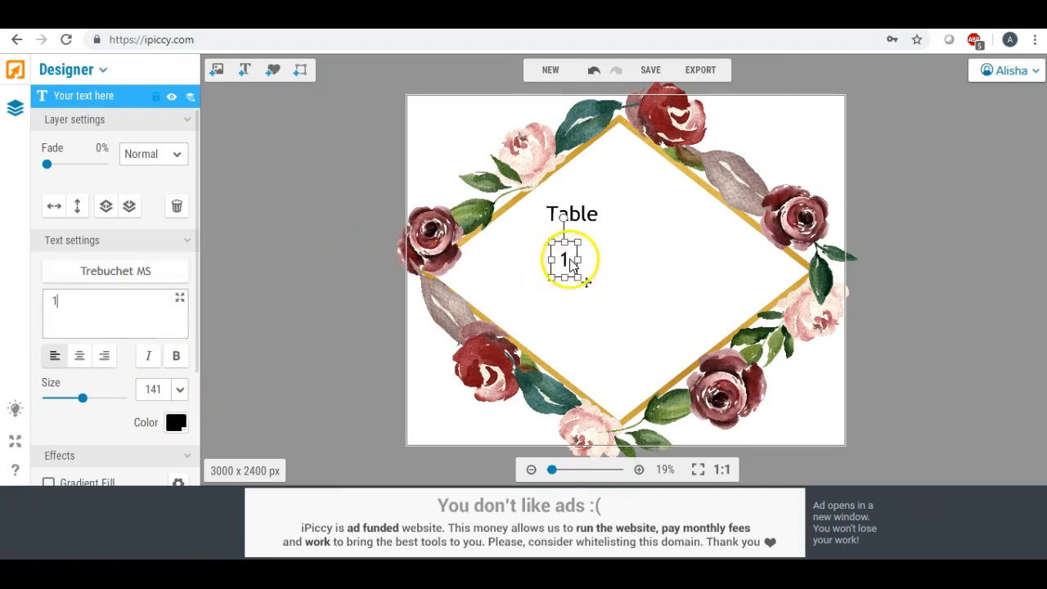
left_click_drag(573, 259, 598, 301)
left_click_drag(575, 218, 613, 225)
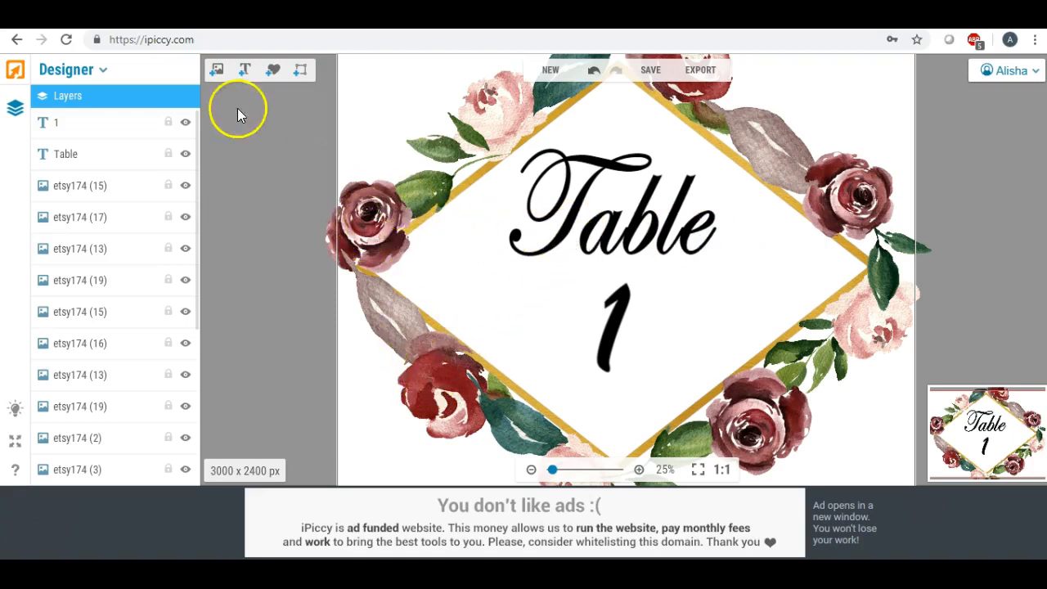
- Start uploading another image and open the Foil&glitter paper folder on the Desktop
left_click(217, 71)
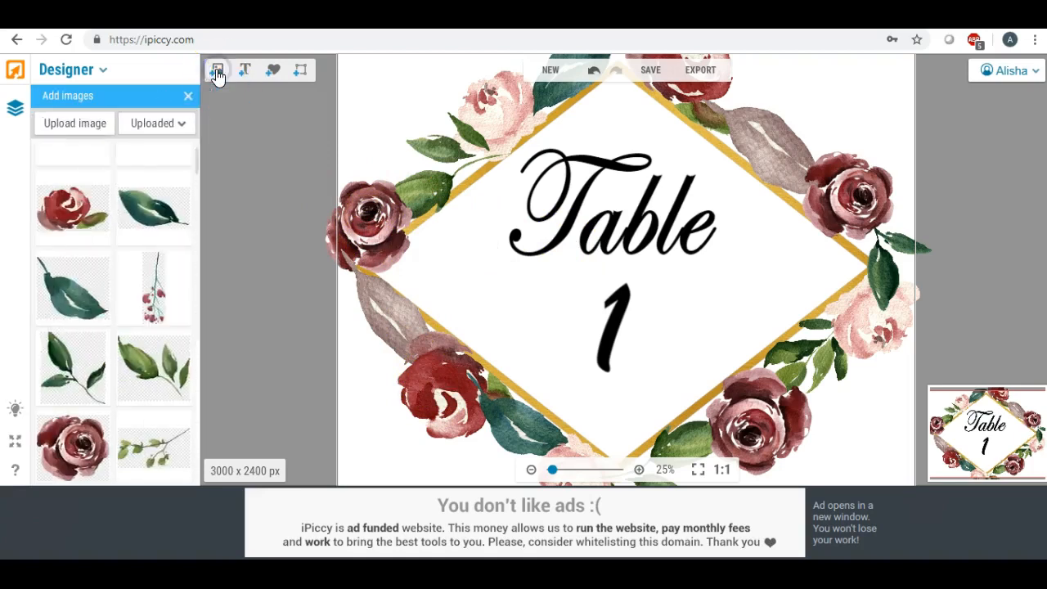
left_click_drag(198, 167, 198, 134)
left_click(93, 127)
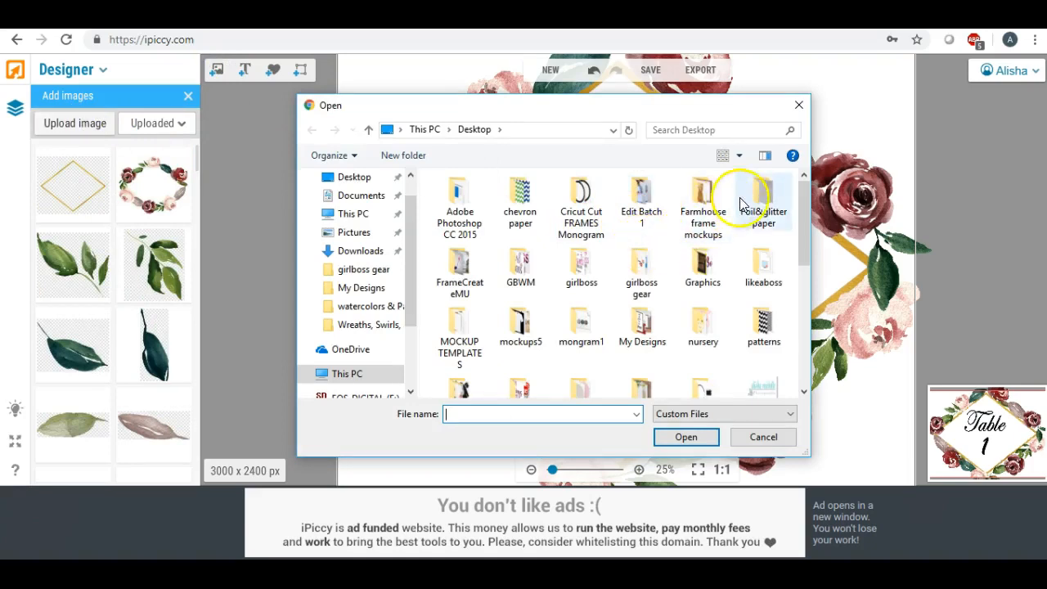
double_click(773, 203)
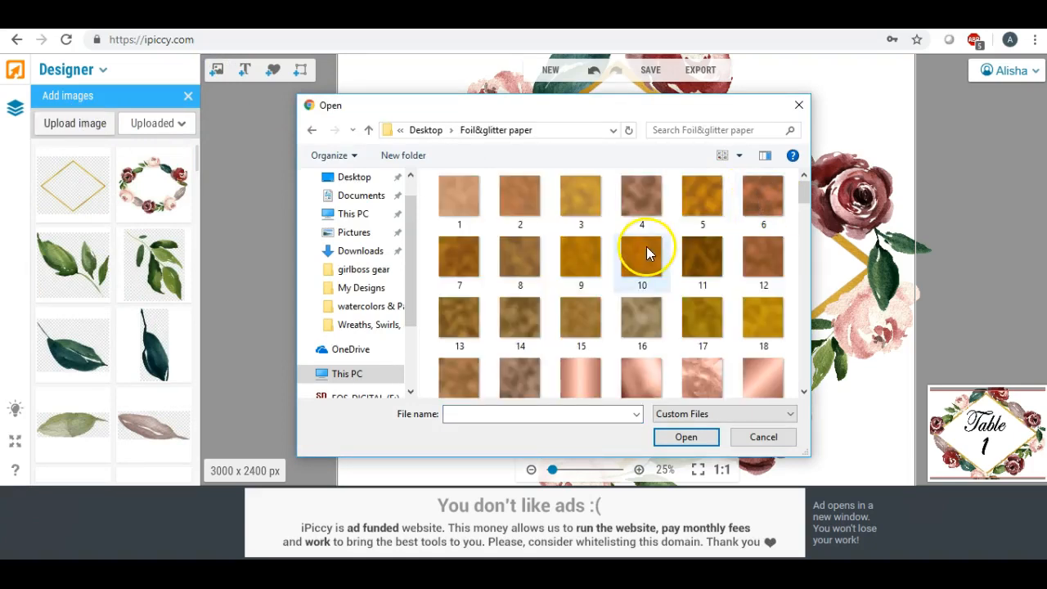
- Browse the foil papers for a colour matching the flowers and upload the dark red Luxury Foil Paper-27
scroll(646, 252, "down", 2)
scroll(646, 252, "down", 2)
scroll(646, 252, "down", 6)
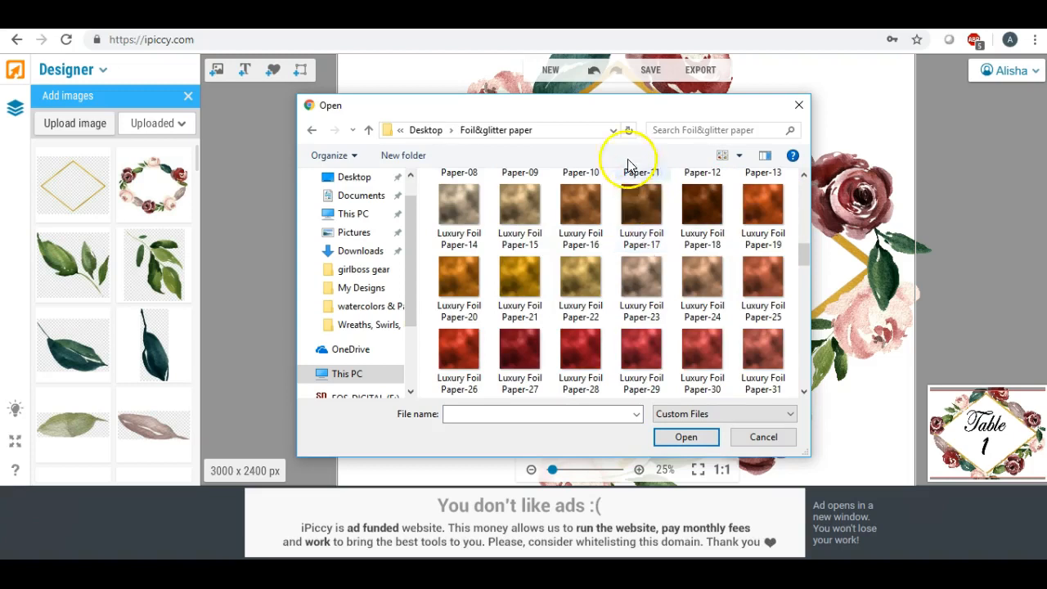
left_click_drag(583, 109, 352, 74)
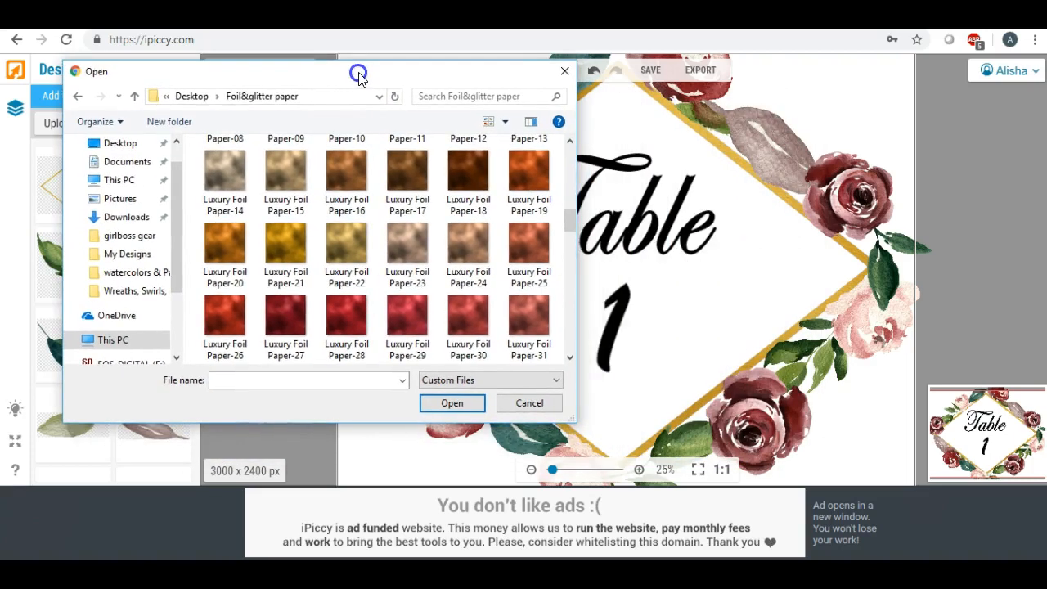
scroll(456, 306, "down", 2)
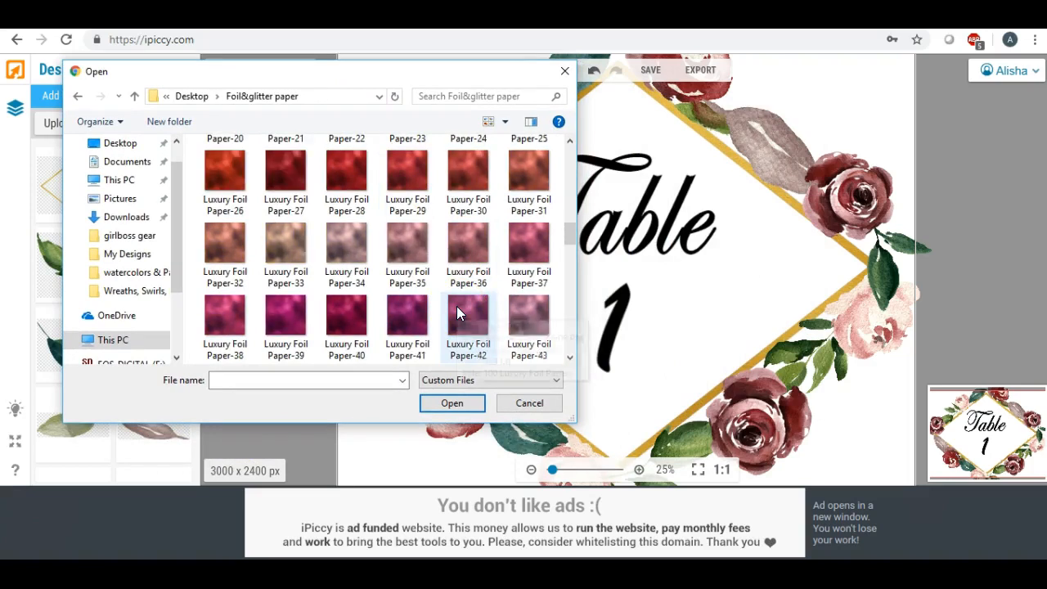
scroll(435, 258, "up", 2)
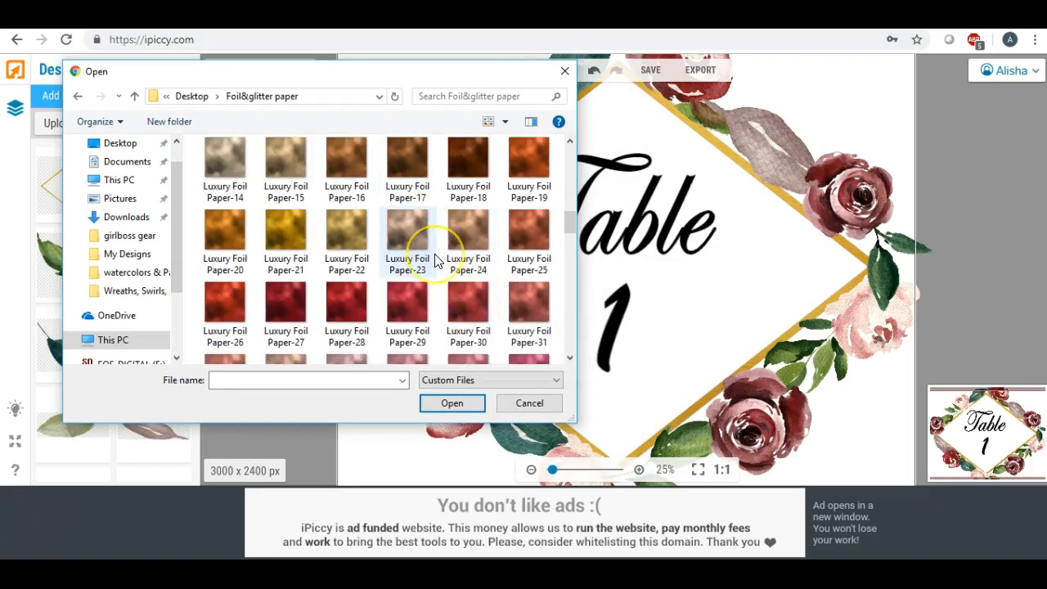
scroll(436, 258, "up", 2)
scroll(436, 260, "down", 2)
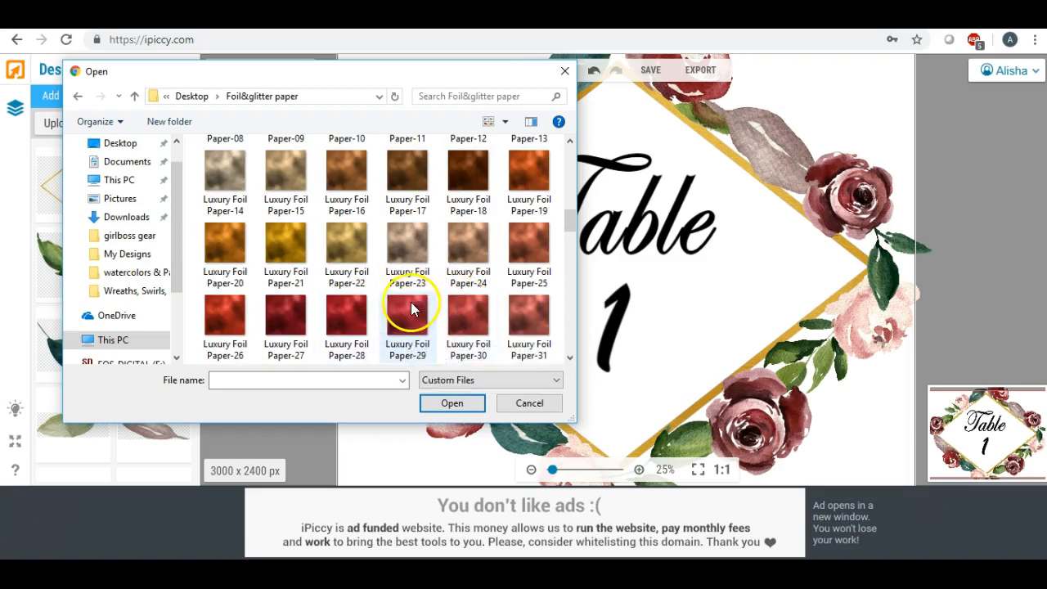
double_click(287, 315)
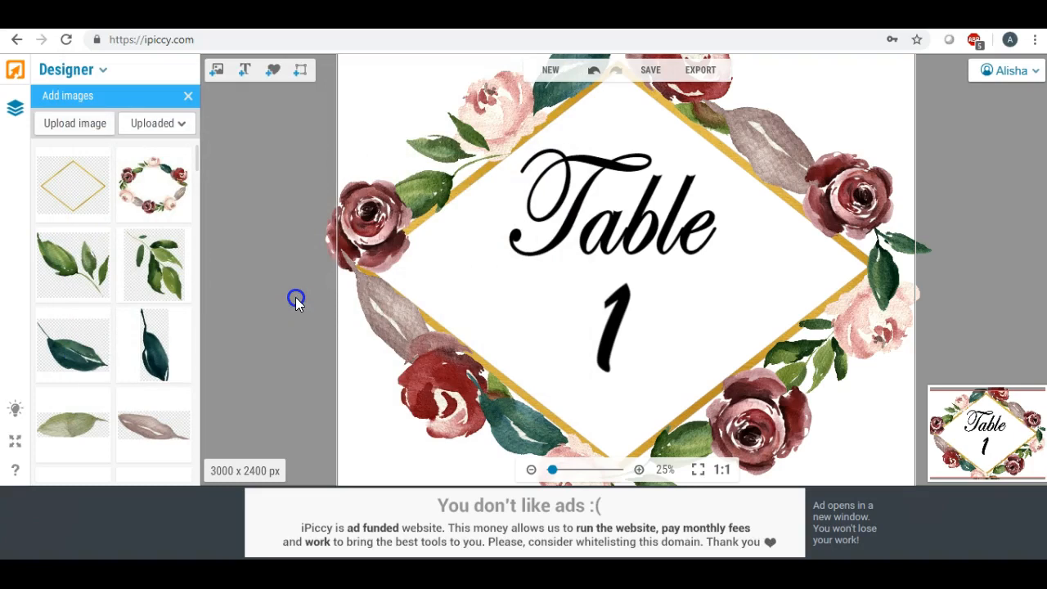
- Add the red foil paper to the design, rotate it into a diamond, and enlarge it to cover both "Table" and "1"
left_click_drag(87, 171, 583, 236)
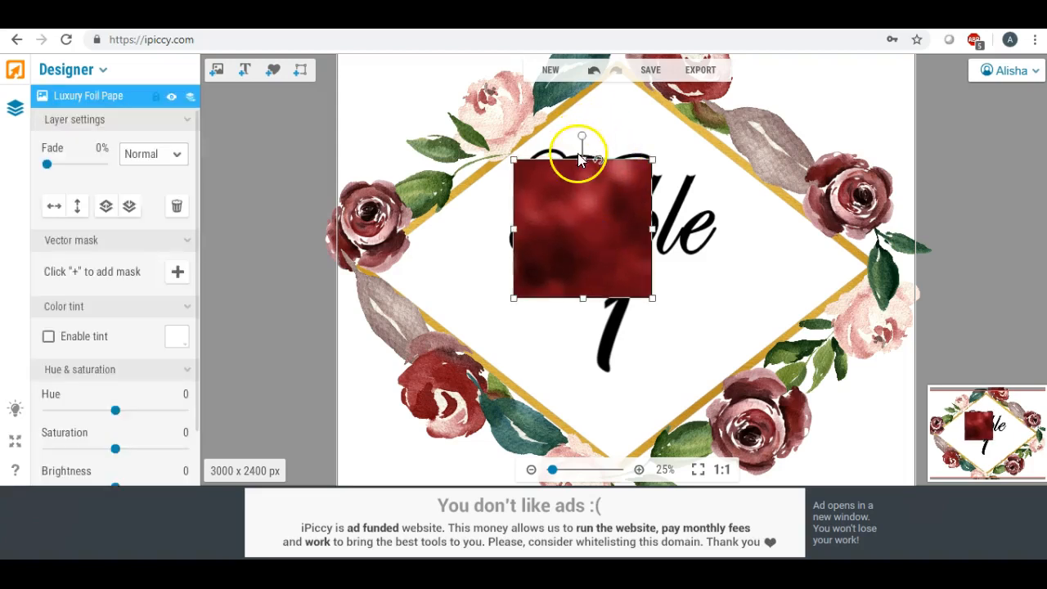
left_click_drag(575, 160, 668, 136)
left_click_drag(648, 263, 691, 346)
left_click_drag(551, 300, 529, 318)
left_click(545, 224)
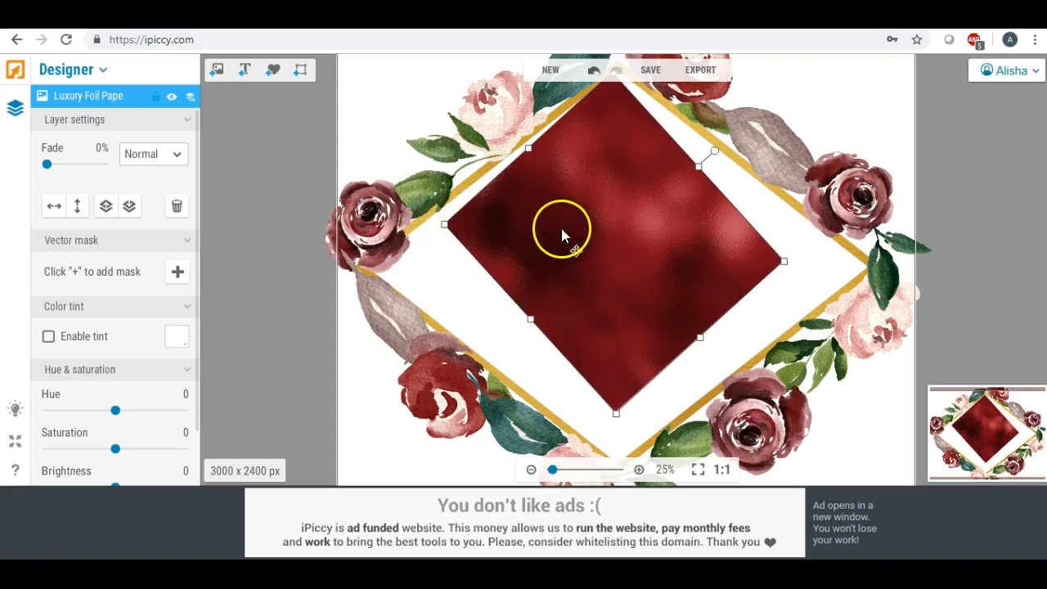
left_click_drag(579, 231, 582, 240)
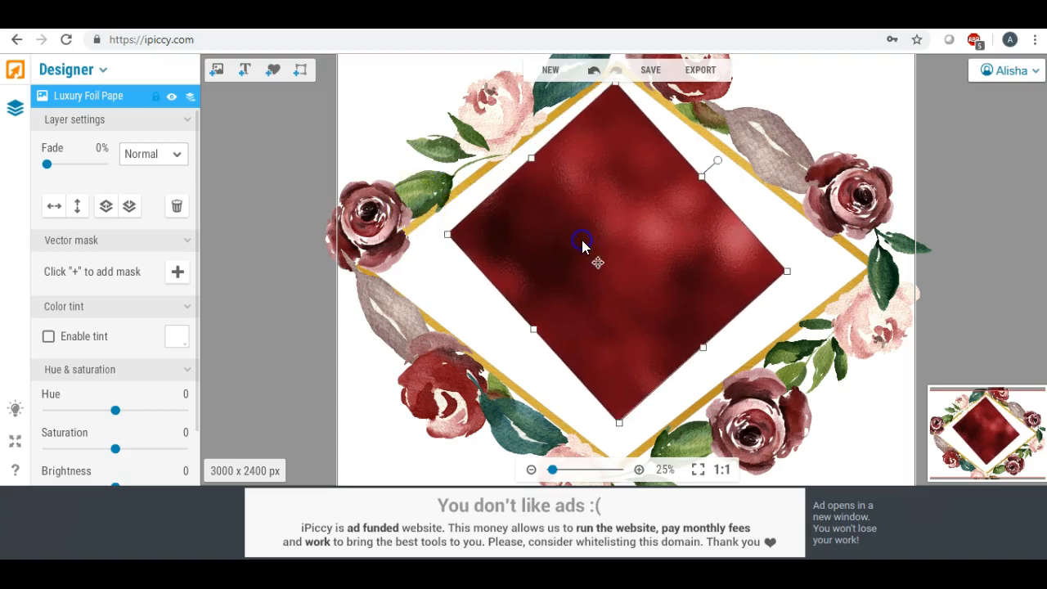
- Set the foil paper layer's blend mode to Lighten so the foil texture fills only the text, and deselect the layer
left_click(175, 155)
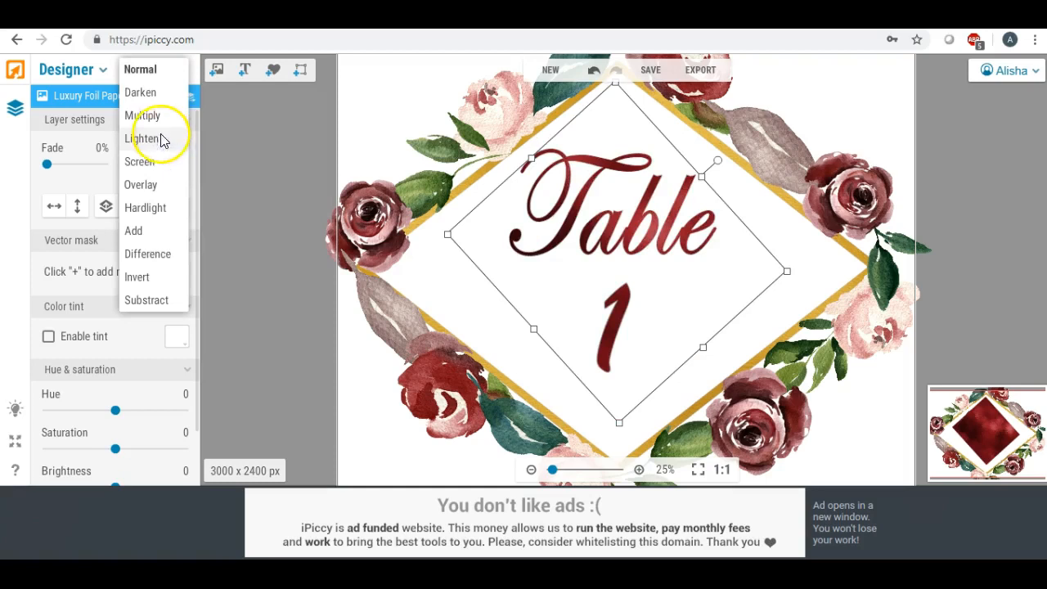
left_click(162, 141)
left_click(274, 154)
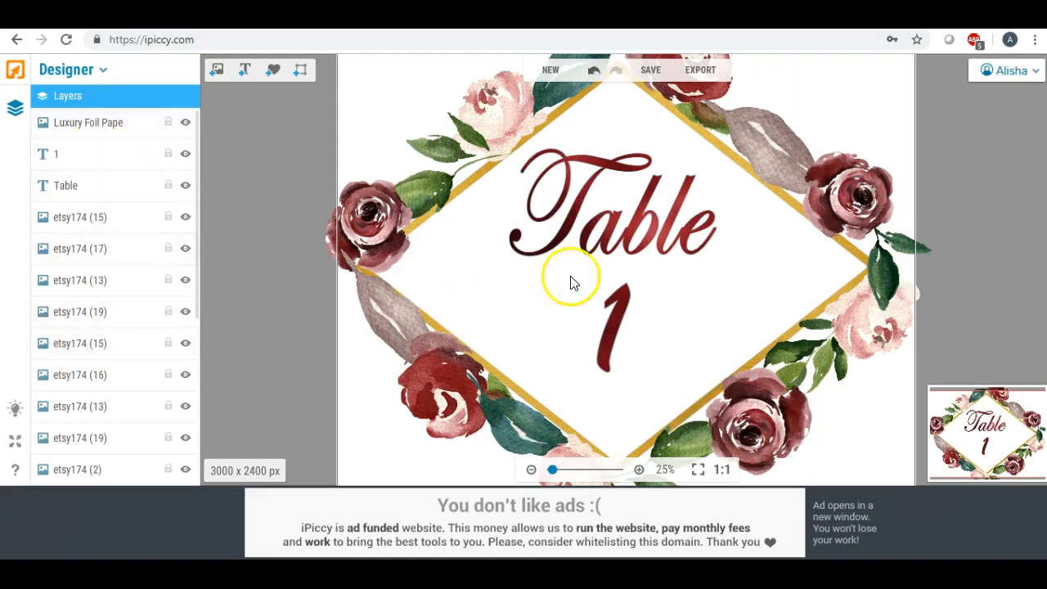
- Prepare to save the design as a .jpg at Highest quality with the file name "table1"
left_click(648, 70)
left_click(626, 288)
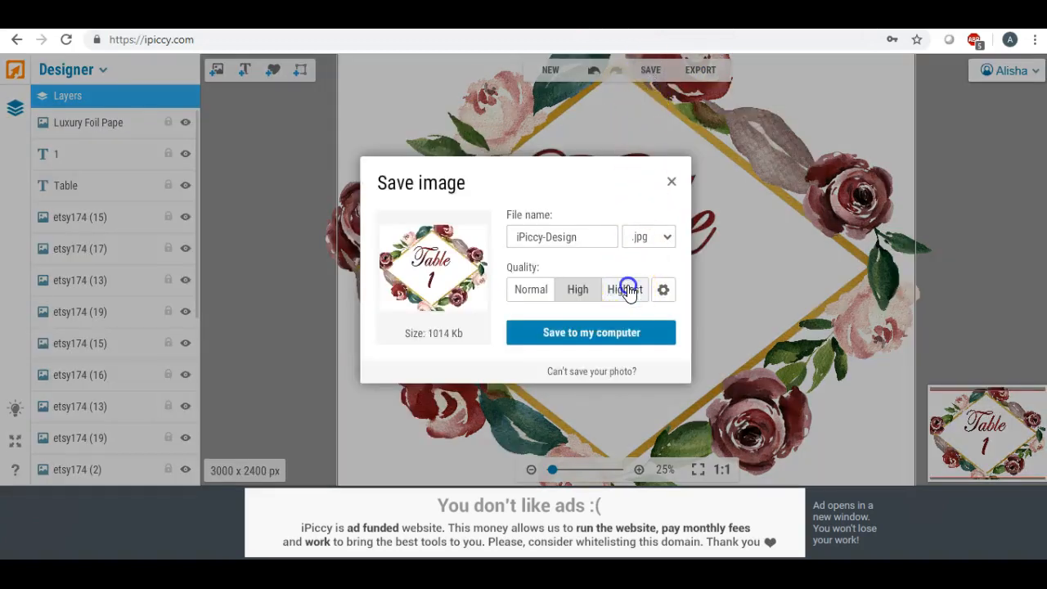
left_click(589, 233)
key("ctrl+a")
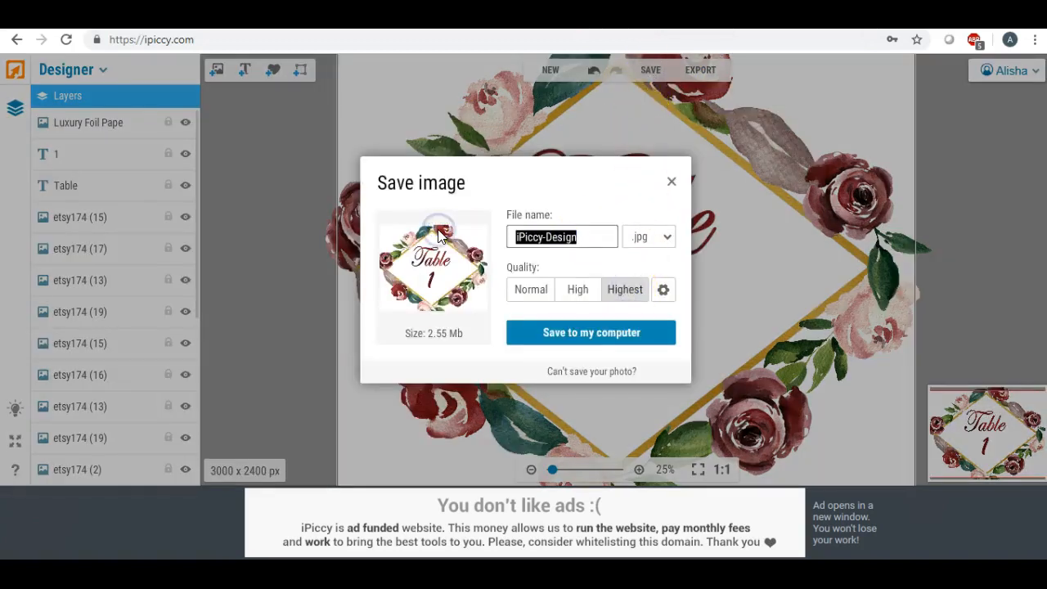
type("table")
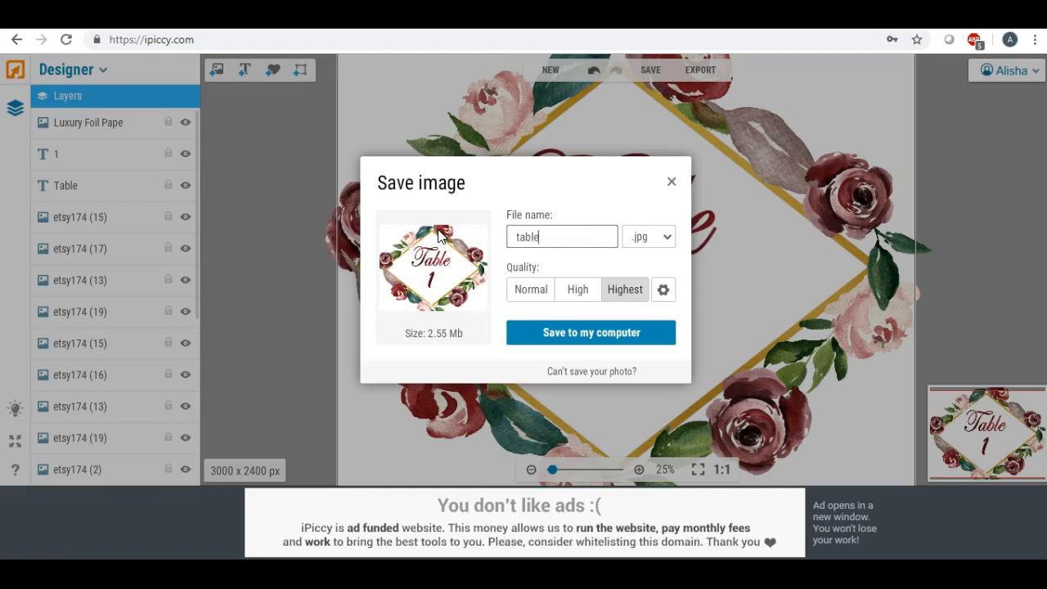
- Save table1 as a JPEG on the Desktop, replacing the existing file, and return to the design
left_click(603, 332)
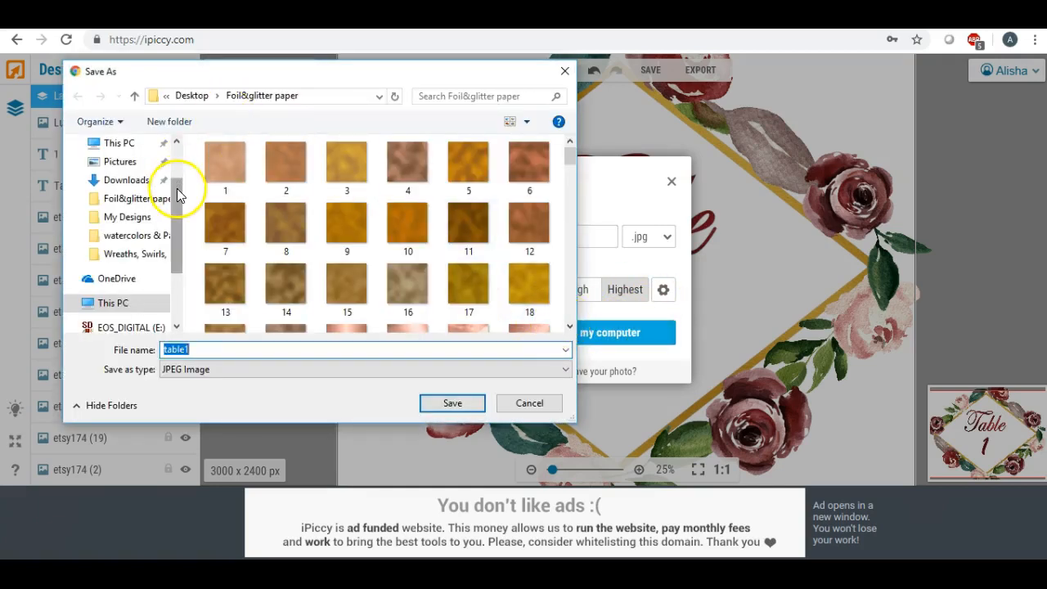
left_click(176, 141)
left_click(121, 174)
left_click(446, 403)
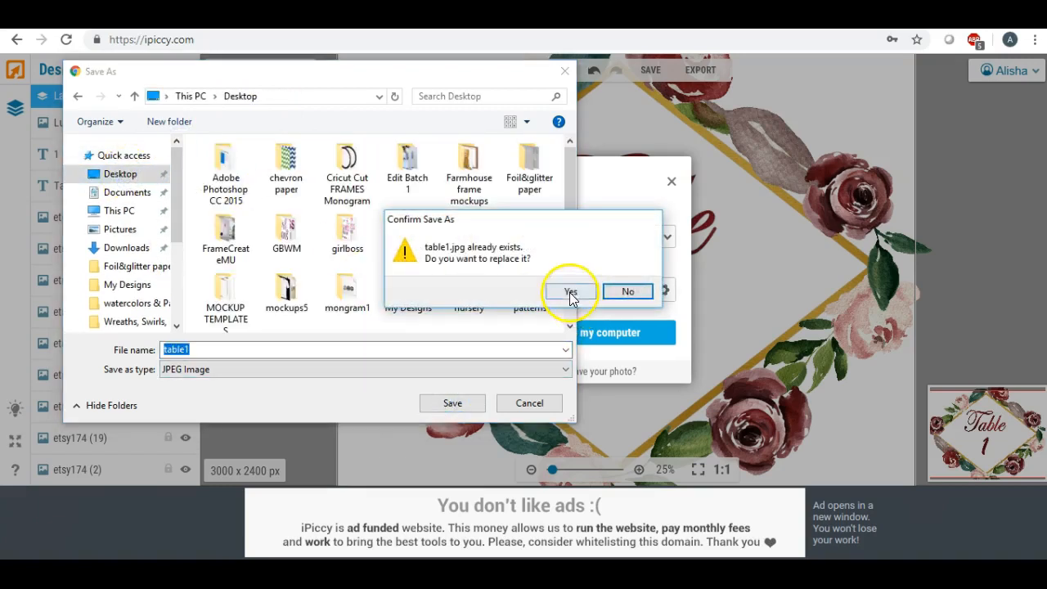
left_click(570, 290)
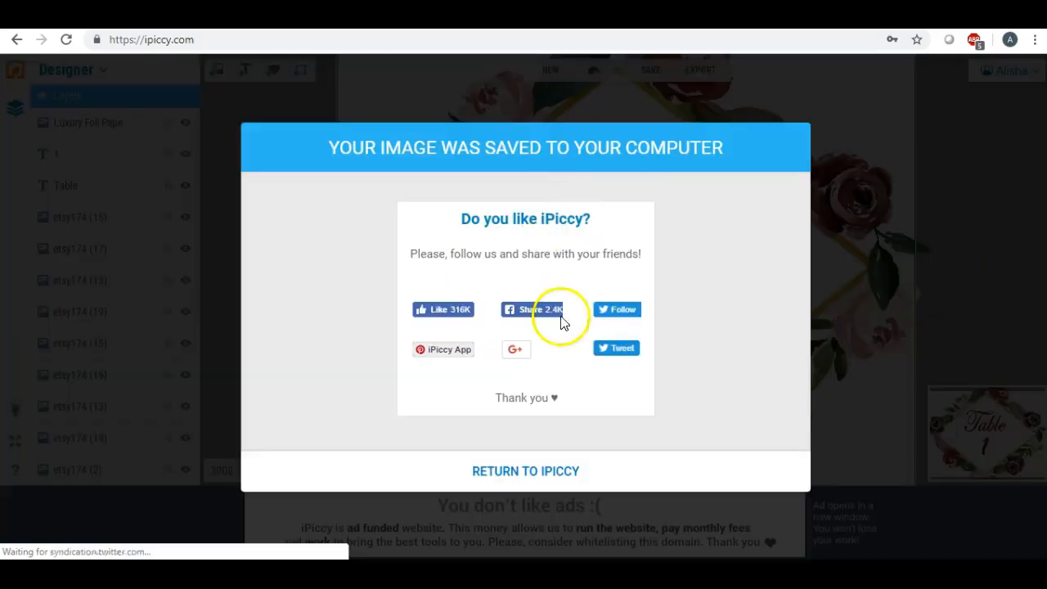
left_click(479, 474)
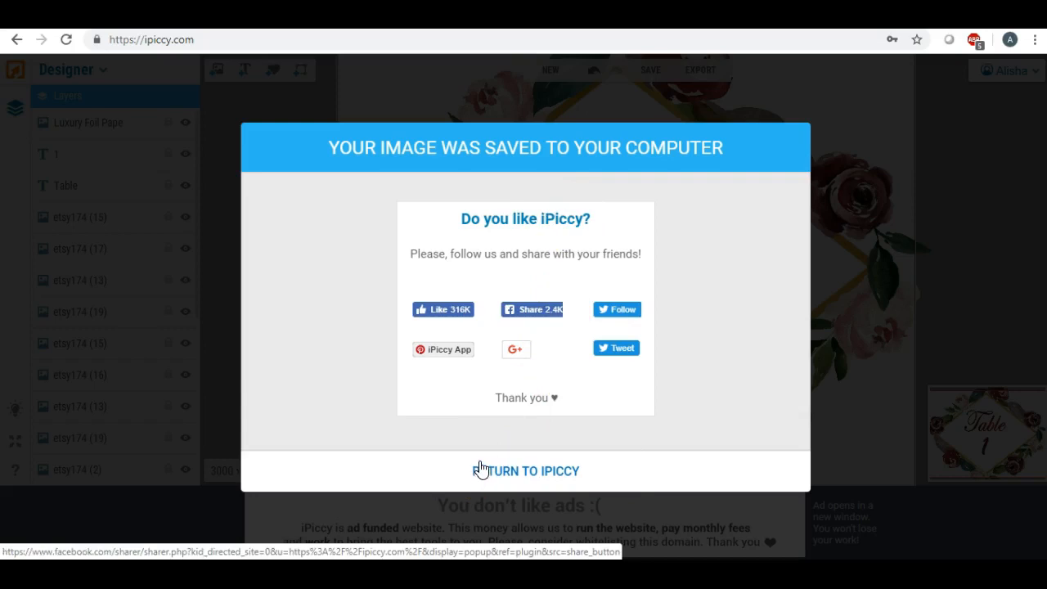
left_click(480, 469)
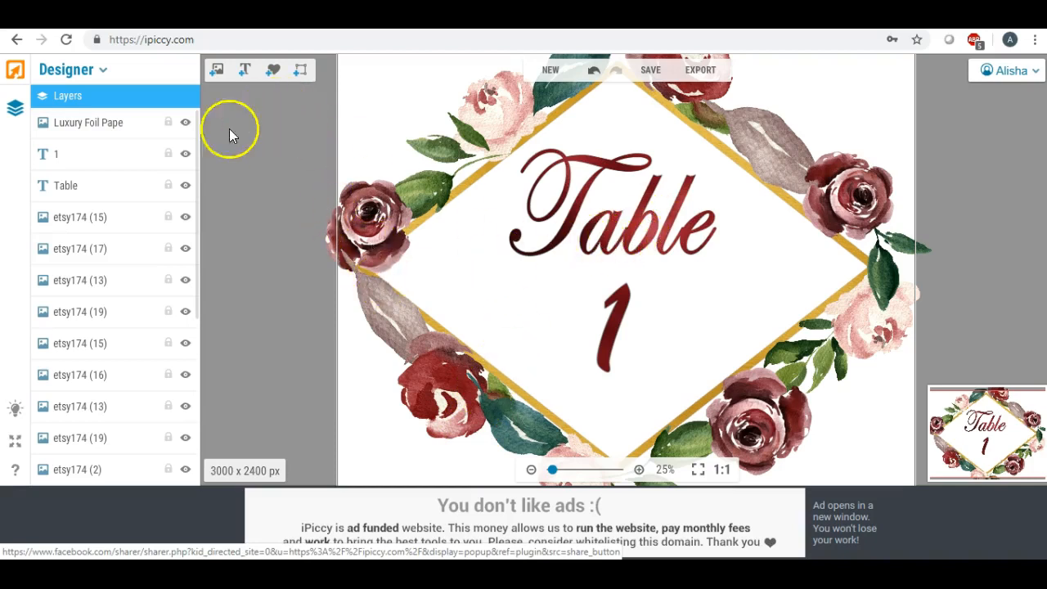
- Switch from Designer to the Editor, discarding the open design
left_click(75, 70)
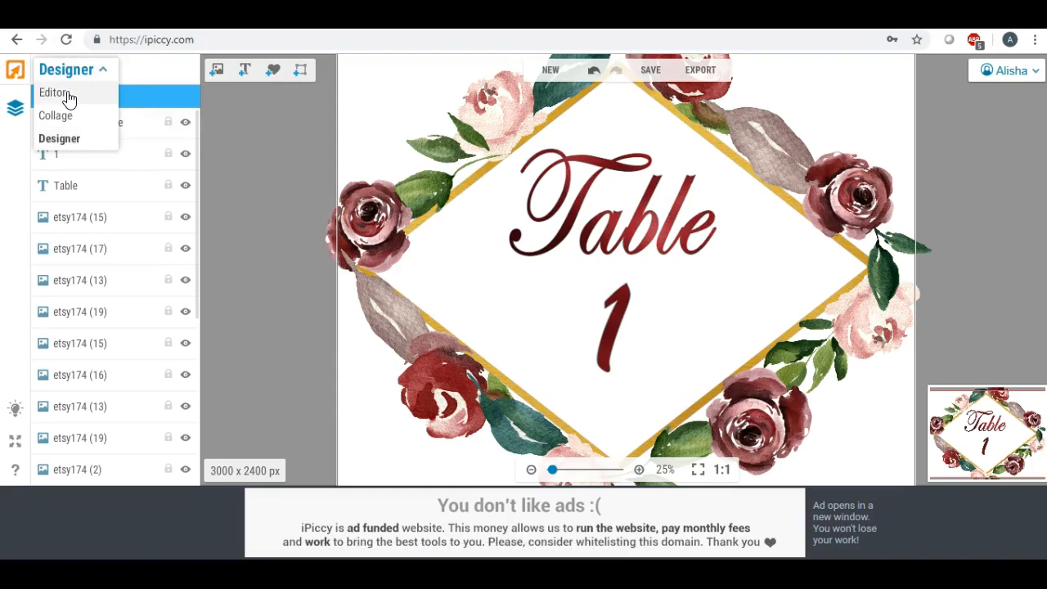
left_click(68, 96)
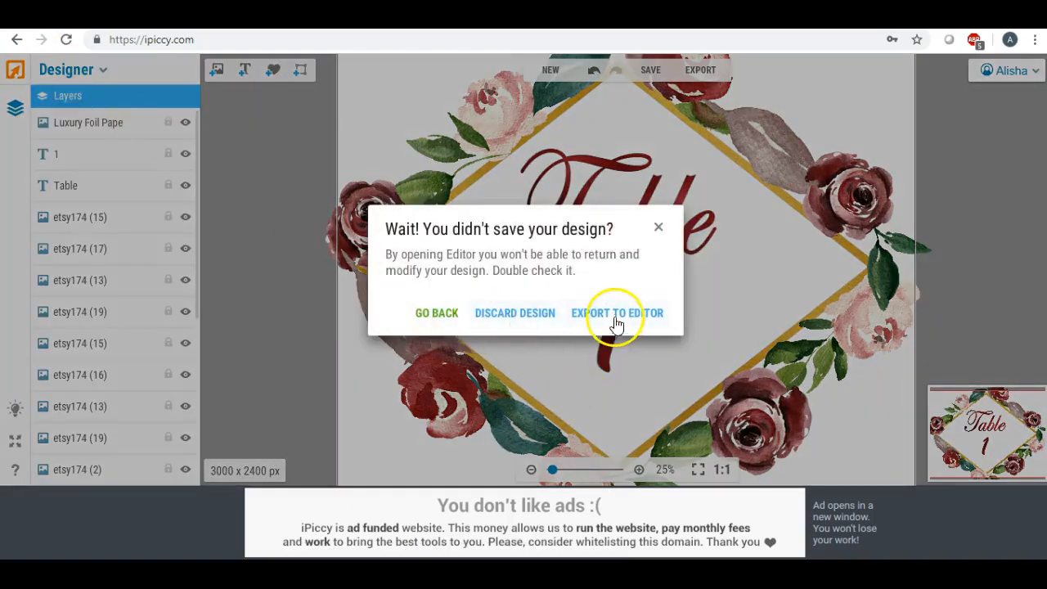
left_click(515, 314)
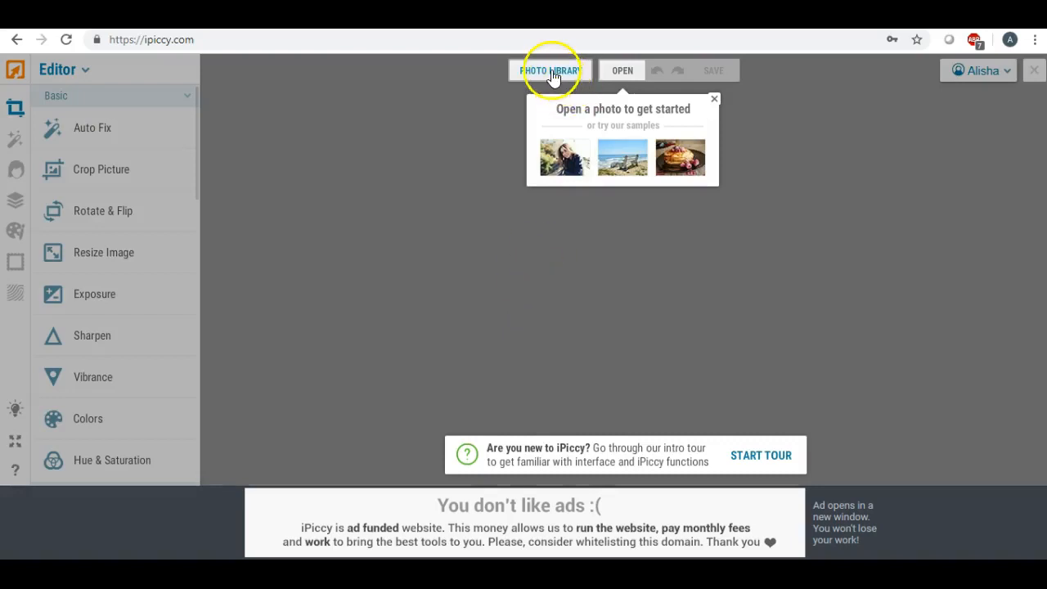
- Add the wedding table photo with the empty gold frame to the photo library and open it for editing
left_click(551, 72)
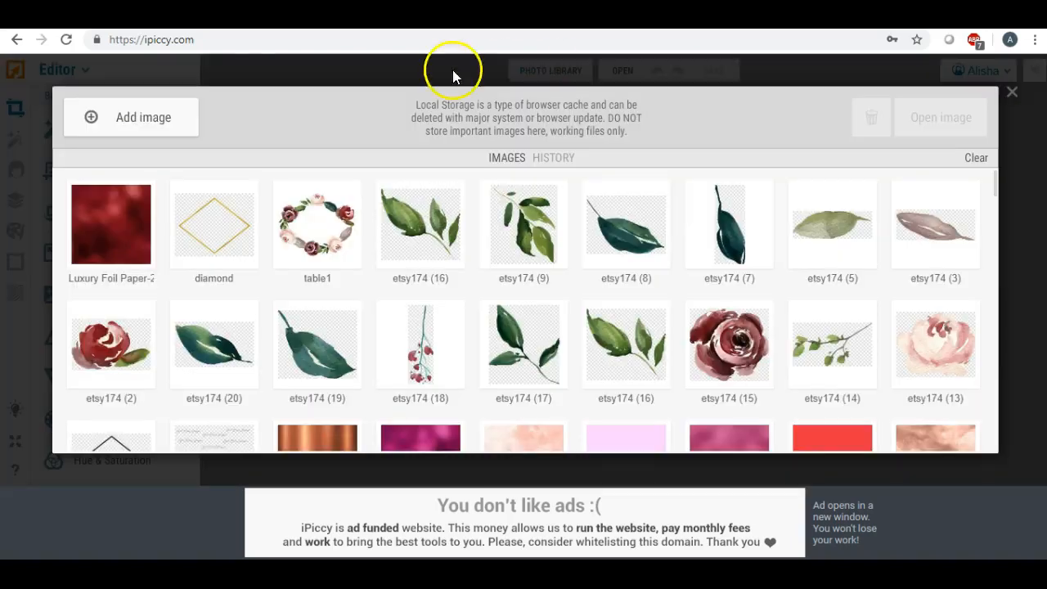
left_click(168, 116)
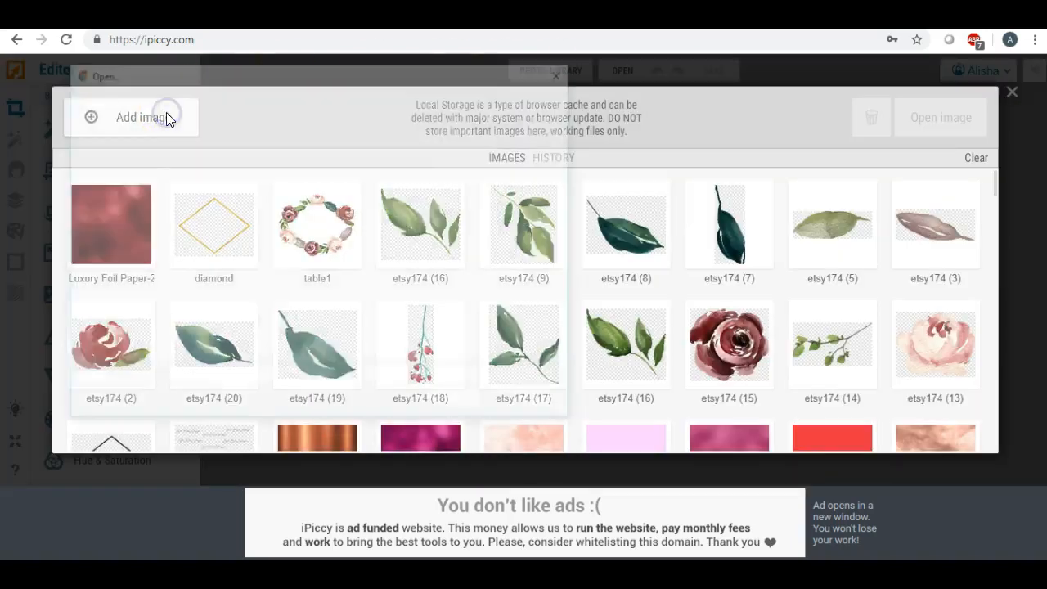
left_click(120, 142)
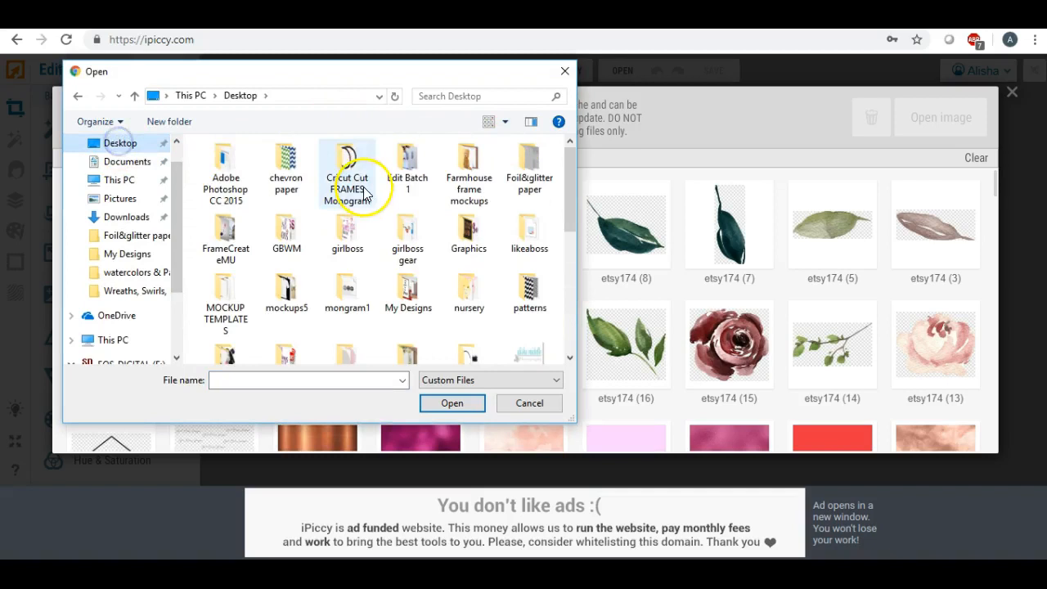
scroll(391, 196, "down", 5)
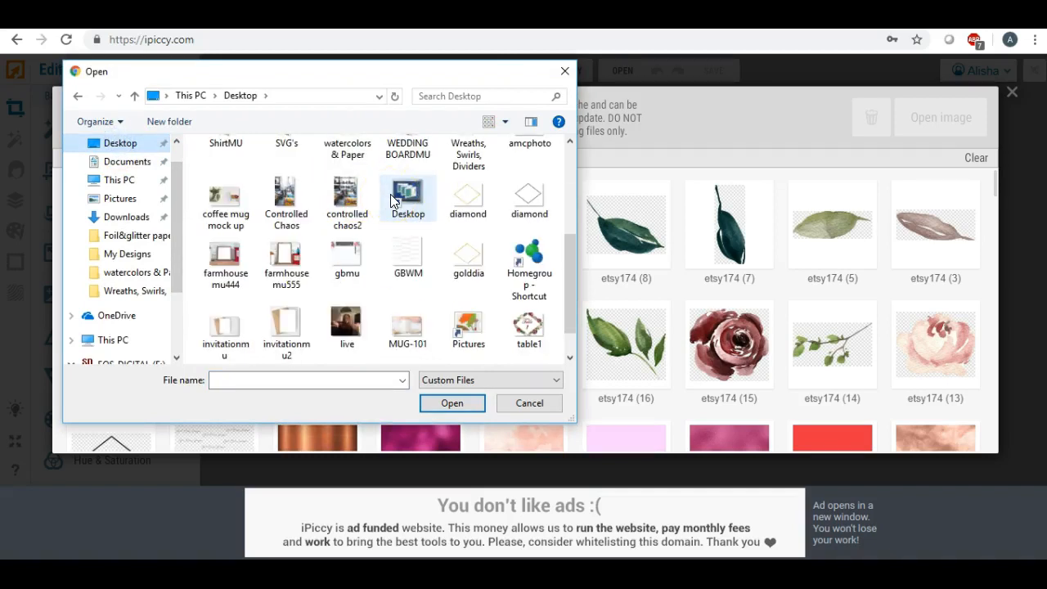
scroll(390, 194, "down", 1)
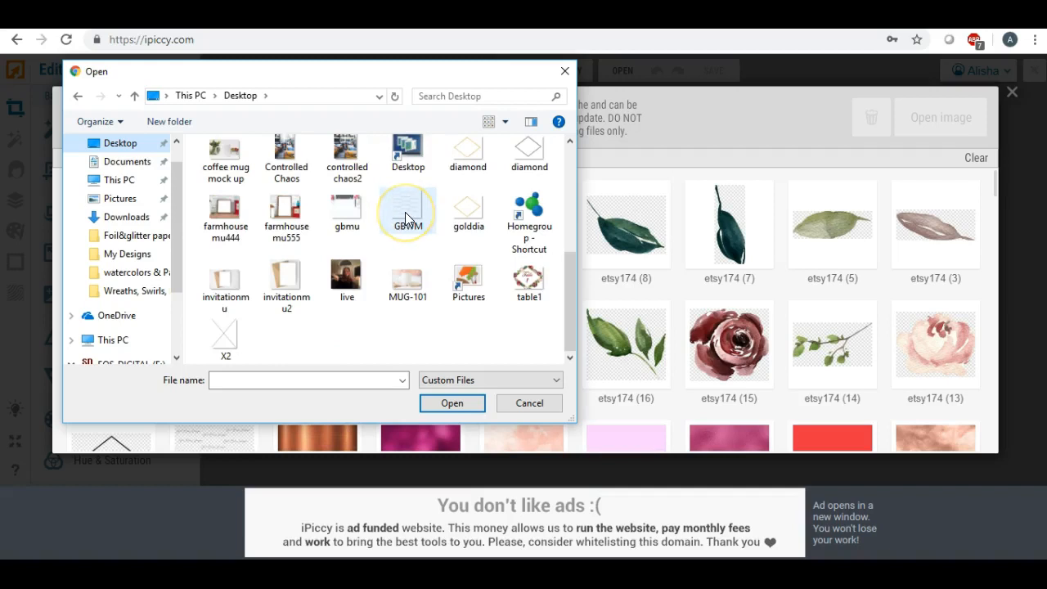
scroll(405, 212, "up", 1)
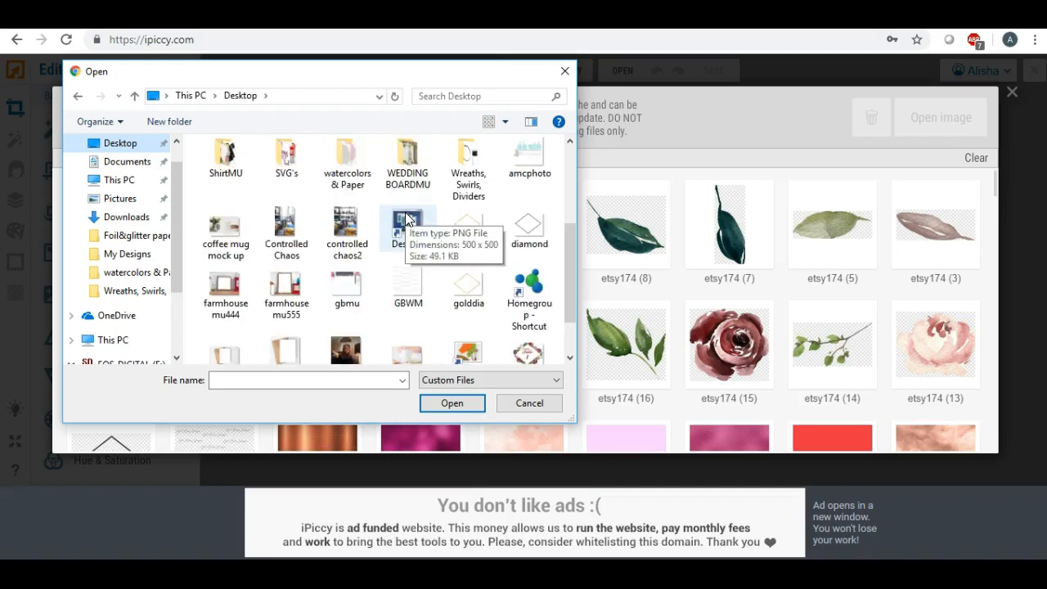
scroll(406, 219, "down", 1)
scroll(406, 219, "up", 1)
scroll(407, 219, "down", 1)
scroll(406, 219, "up", 1)
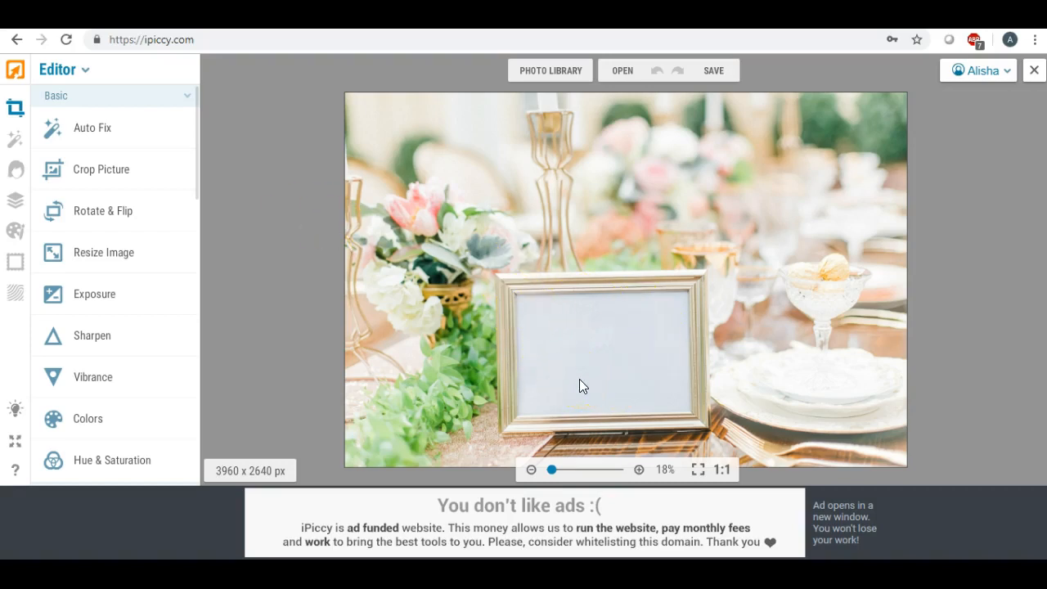
- Start layered editing of the photo and upload the table1 JPG from the Desktop as an image to add
left_click(14, 200)
left_click(216, 70)
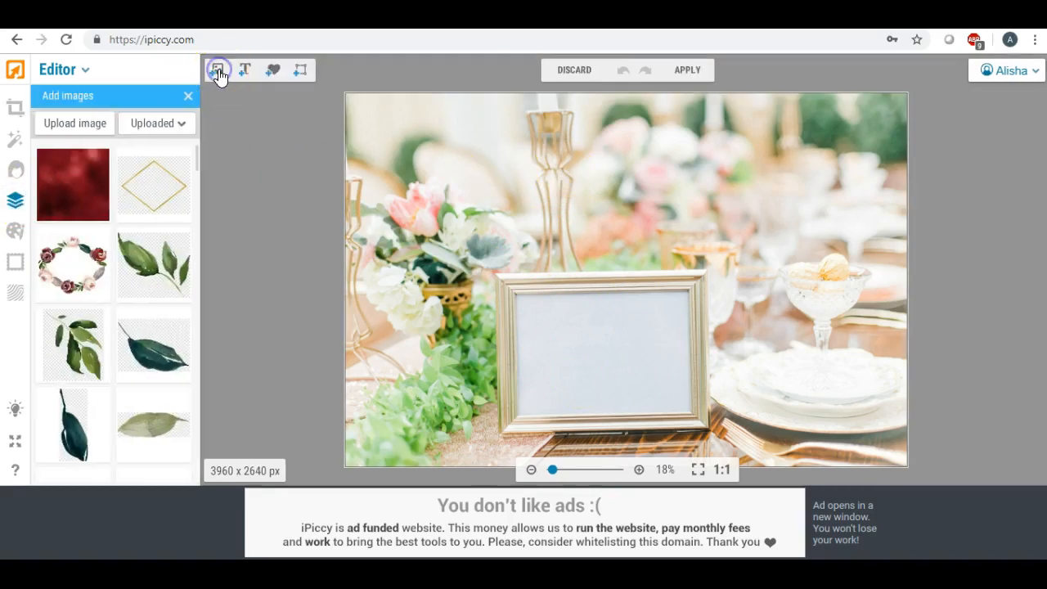
left_click(69, 126)
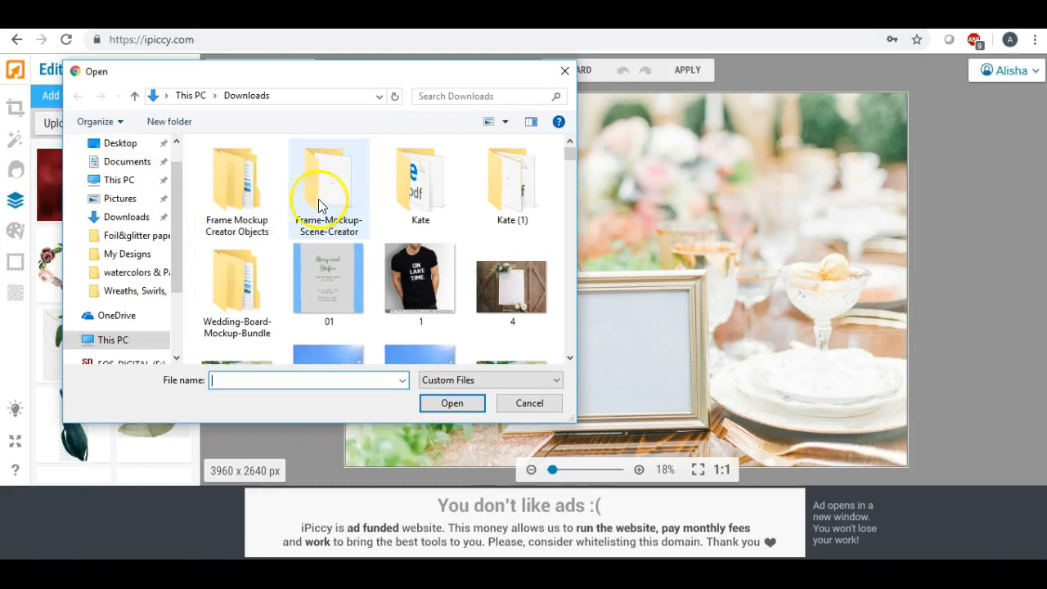
left_click(121, 143)
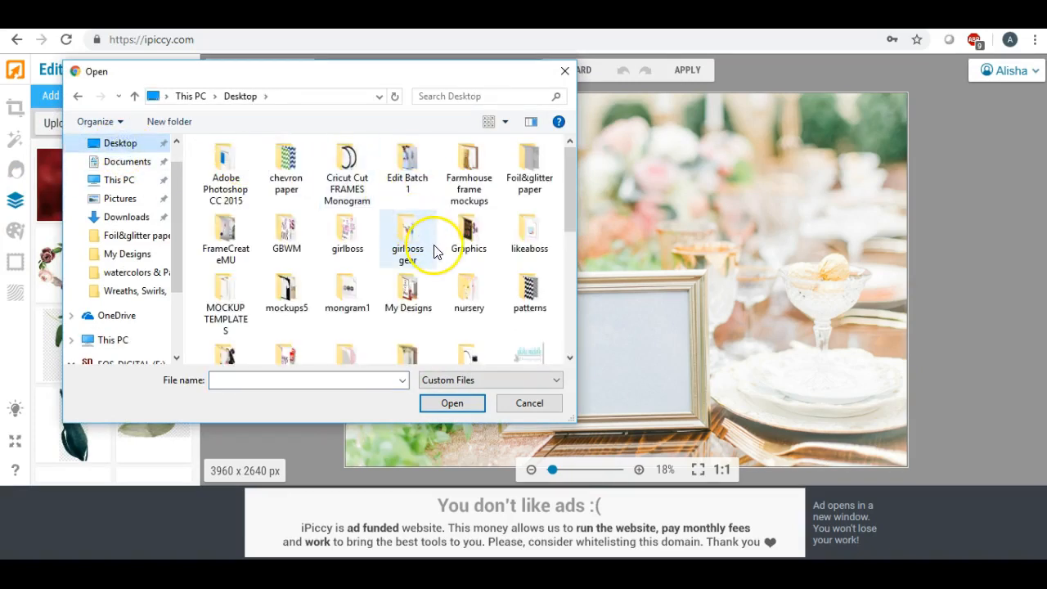
scroll(434, 251, "down", 2)
scroll(435, 251, "down", 2)
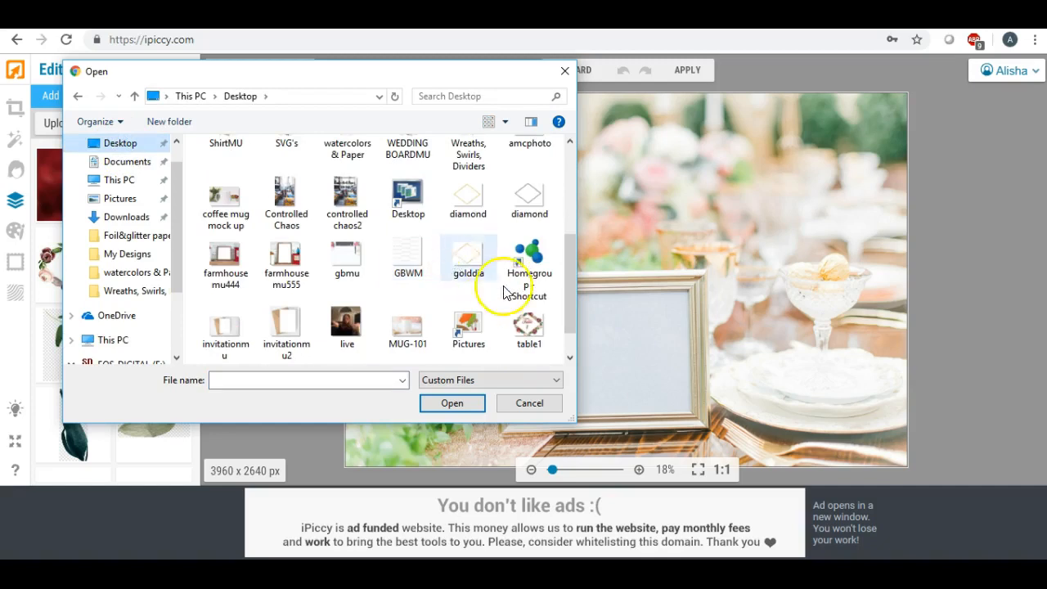
scroll(501, 319, "down", 1)
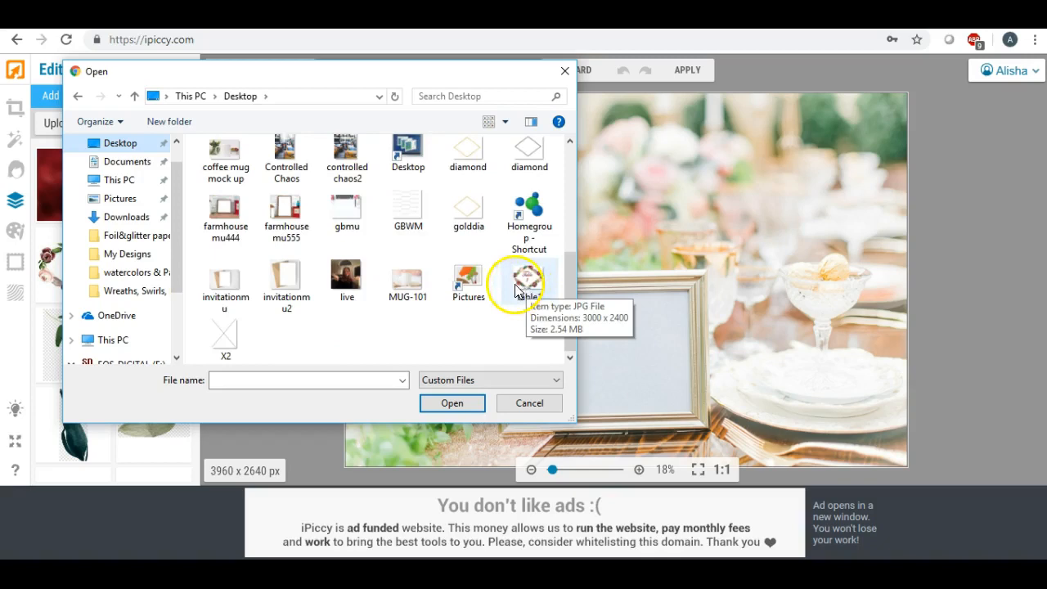
double_click(526, 281)
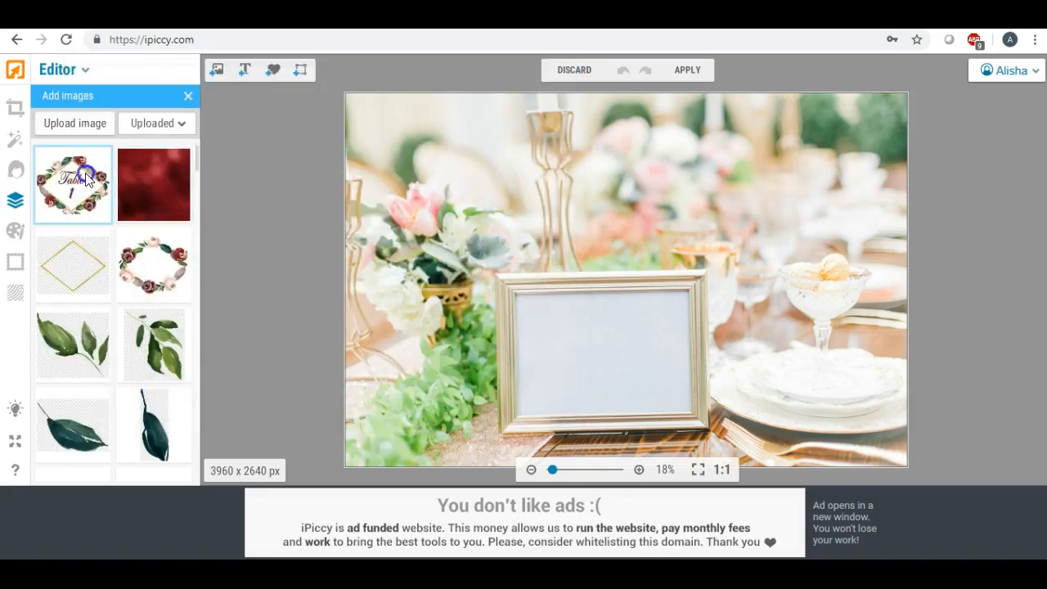
- Place the table1 image on the photo and align it level with the upper-left corner of the frame opening
left_click_drag(73, 184, 585, 353)
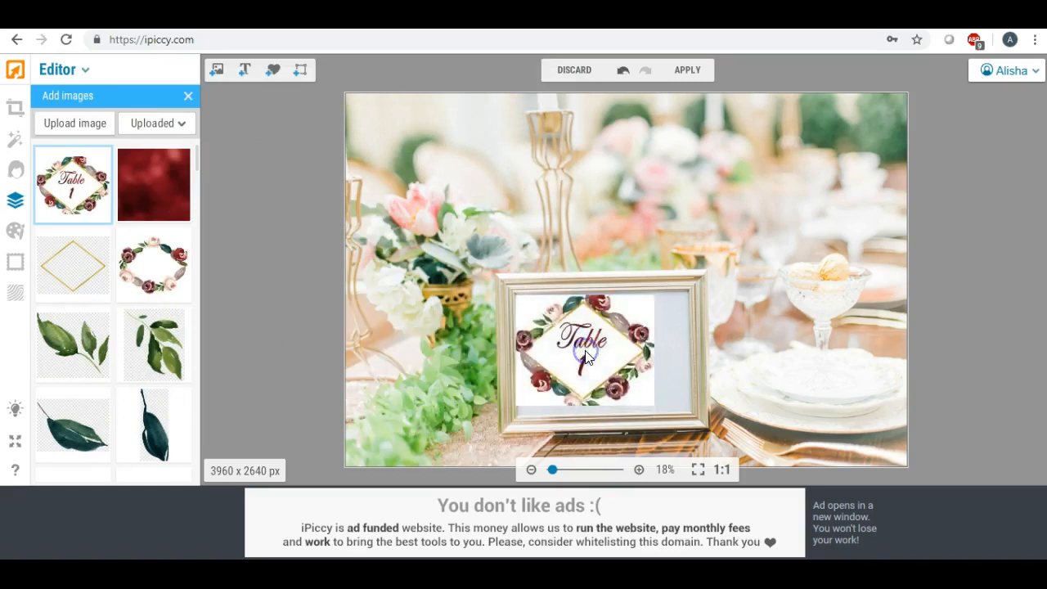
left_click(585, 273)
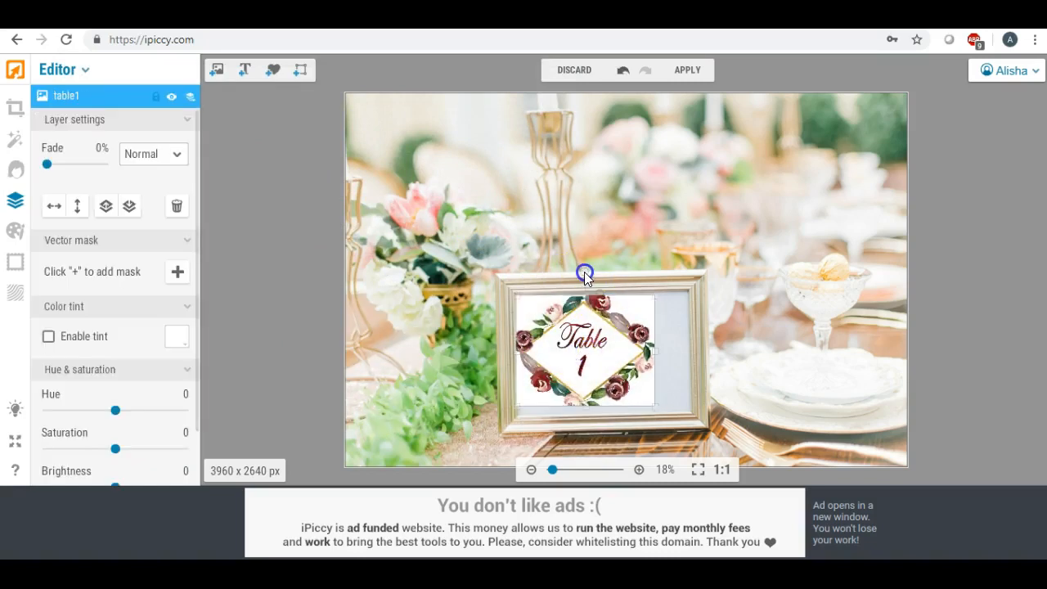
left_click_drag(583, 272, 582, 271)
left_click_drag(589, 327, 588, 319)
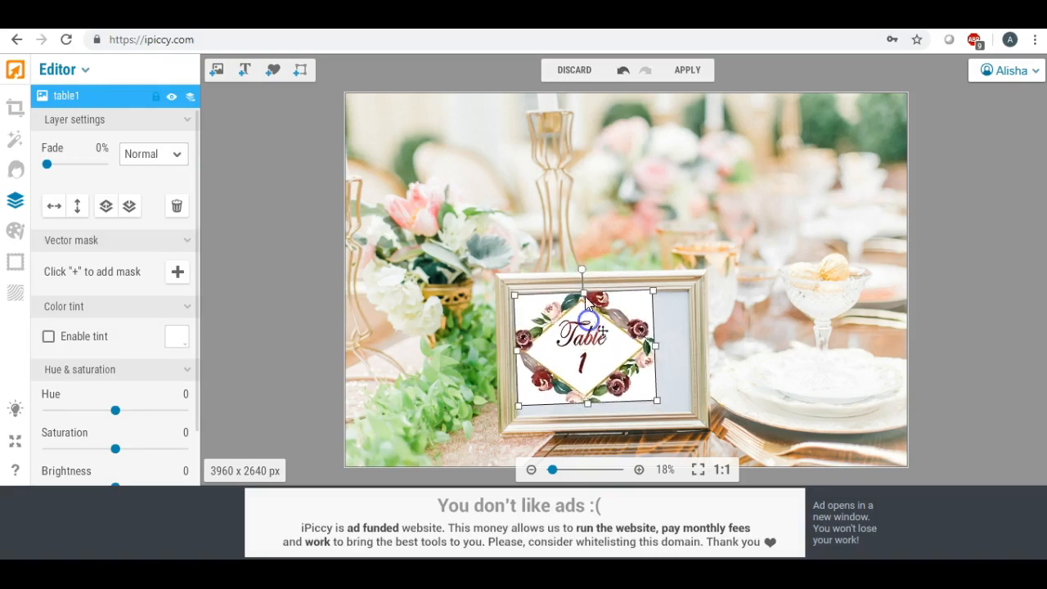
left_click_drag(584, 270, 584, 270)
left_click_drag(588, 327, 585, 327)
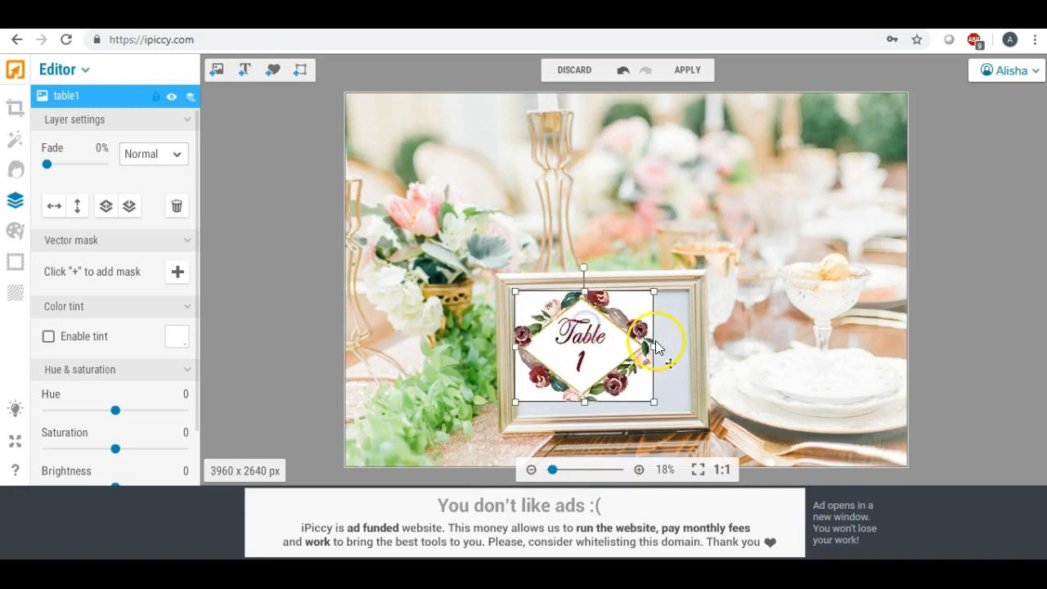
- Stretch the table1 image to the right and downward so it fills the gold frame's opening
left_click(688, 343)
left_click(615, 350)
left_click_drag(658, 345, 692, 346)
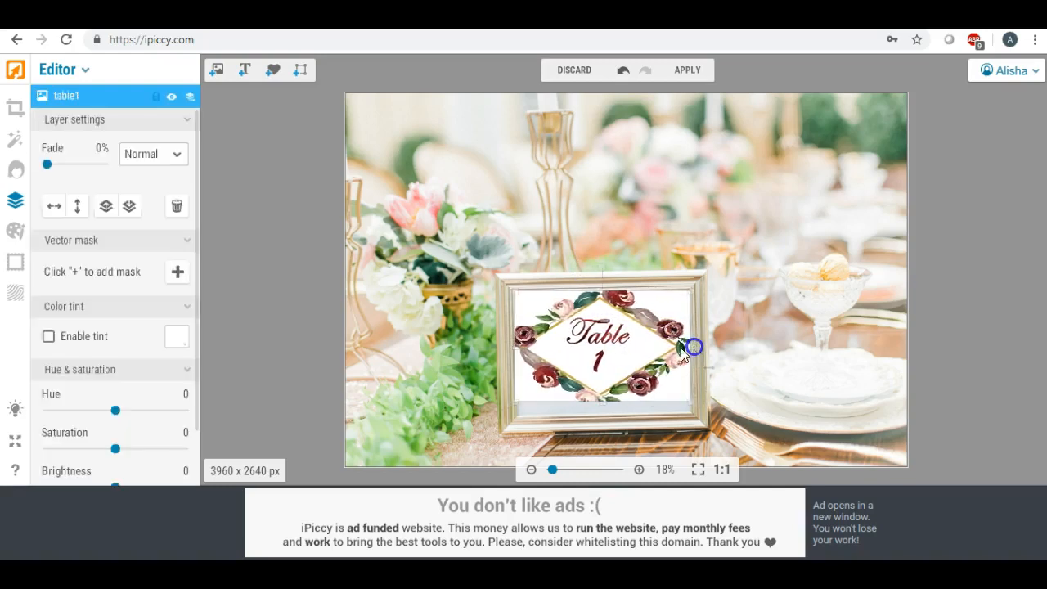
left_click_drag(603, 404, 604, 417)
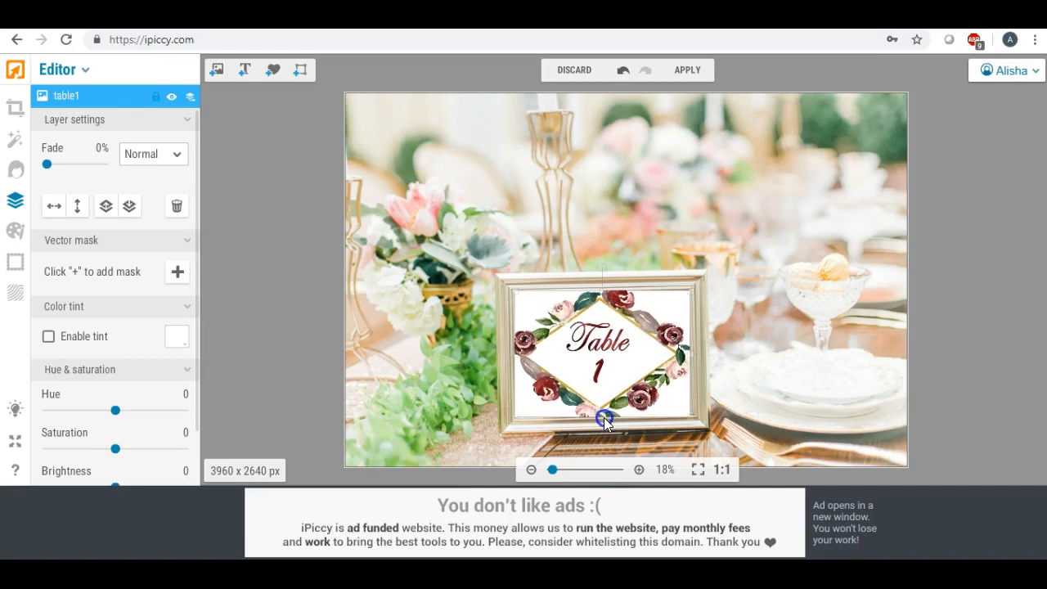
left_click(602, 266)
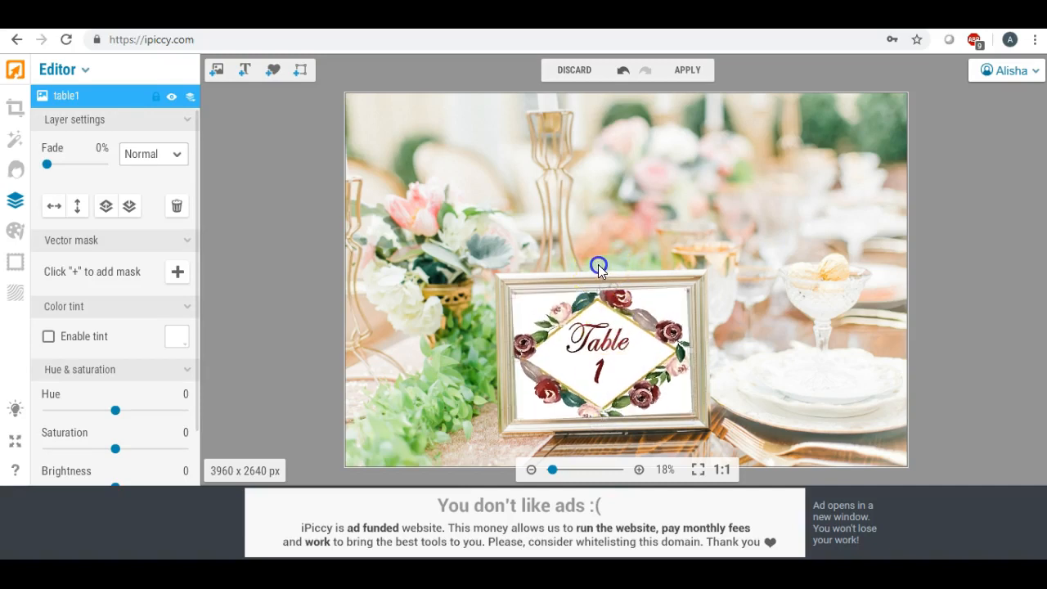
left_click_drag(598, 264, 600, 266)
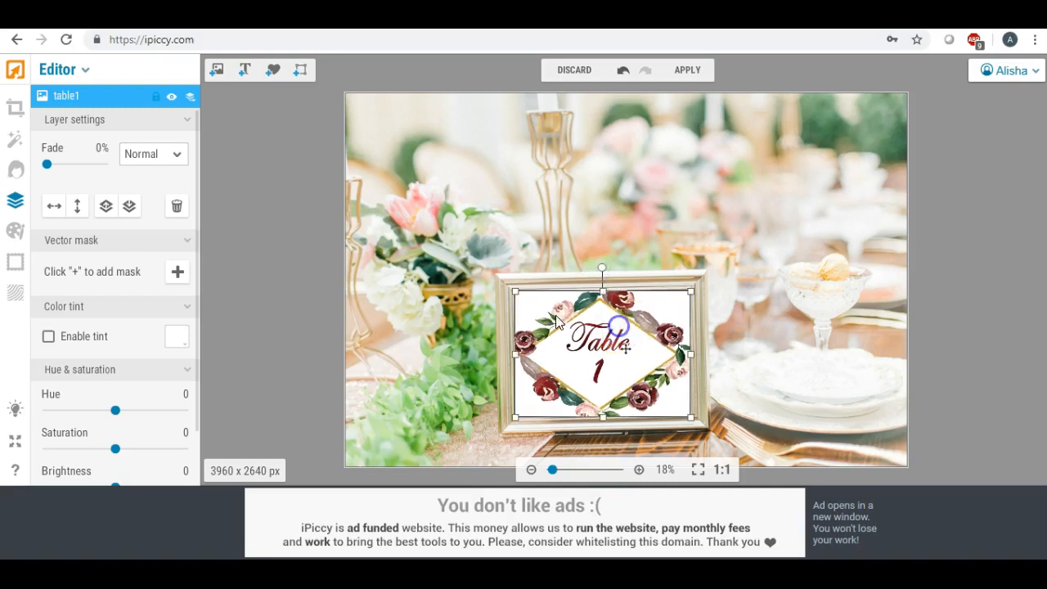
left_click(300, 250)
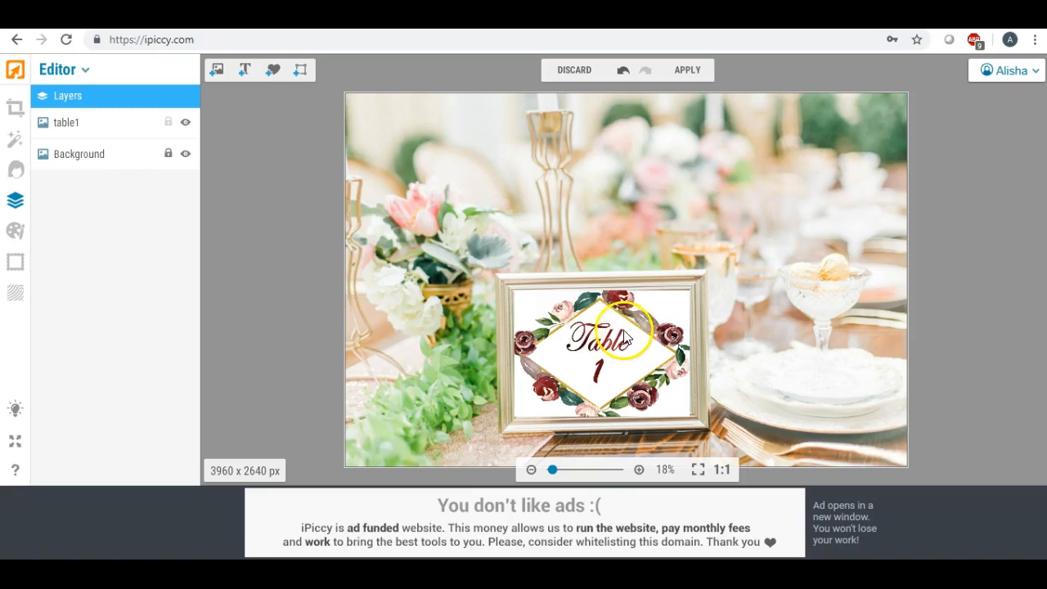
- Shrink the table1 image slightly from its upper-left corner, tilt it slightly counterclockwise, and deselect it
left_click(536, 305)
left_click_drag(517, 292, 520, 295)
left_click_drag(605, 271, 601, 270)
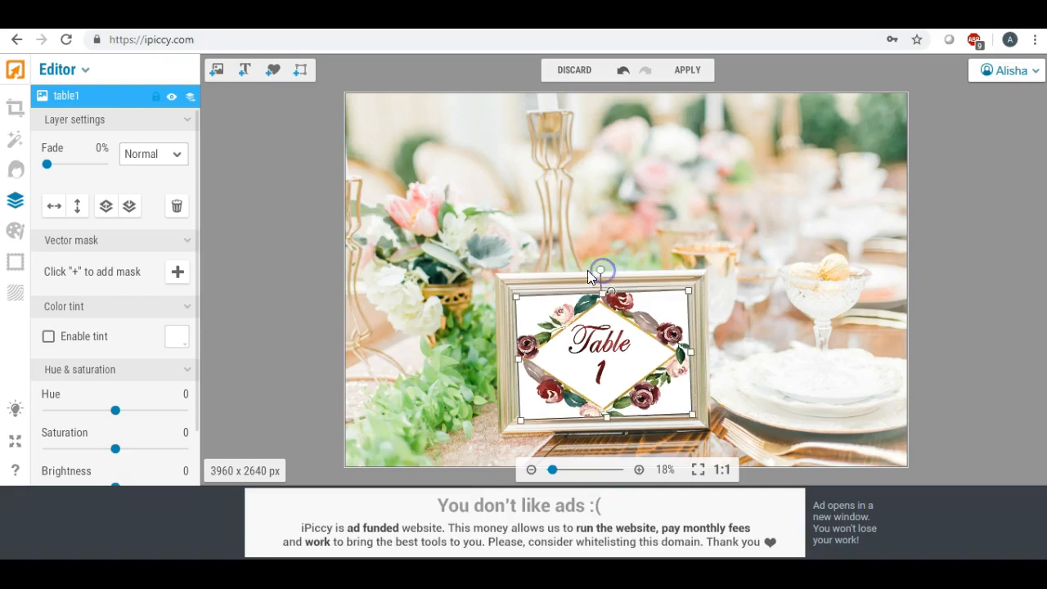
left_click(296, 253)
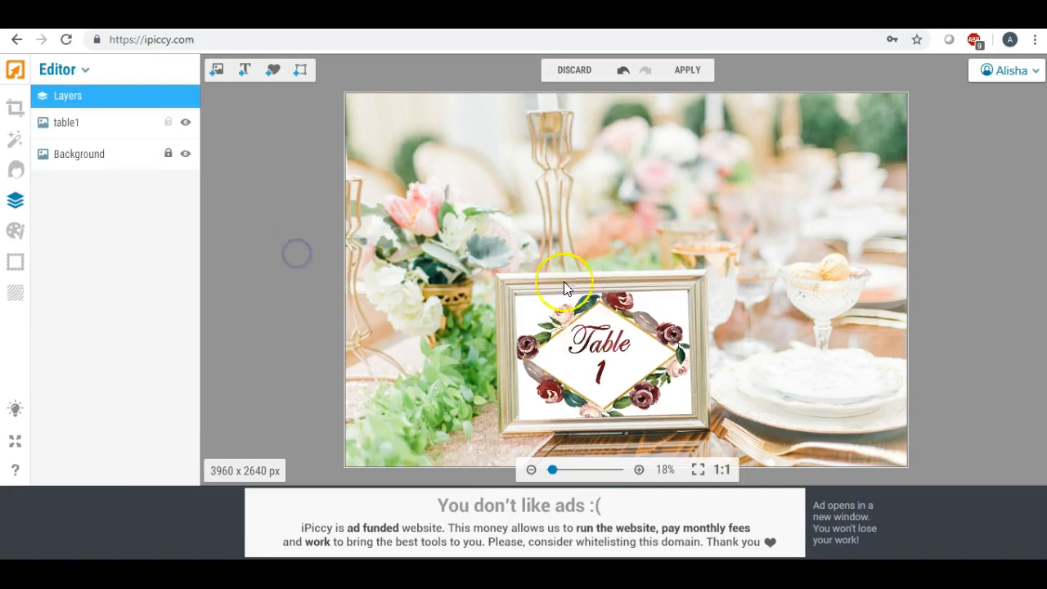
- Straighten the table1 image to level and extend its left edge to the frame's inner border
left_click(631, 329)
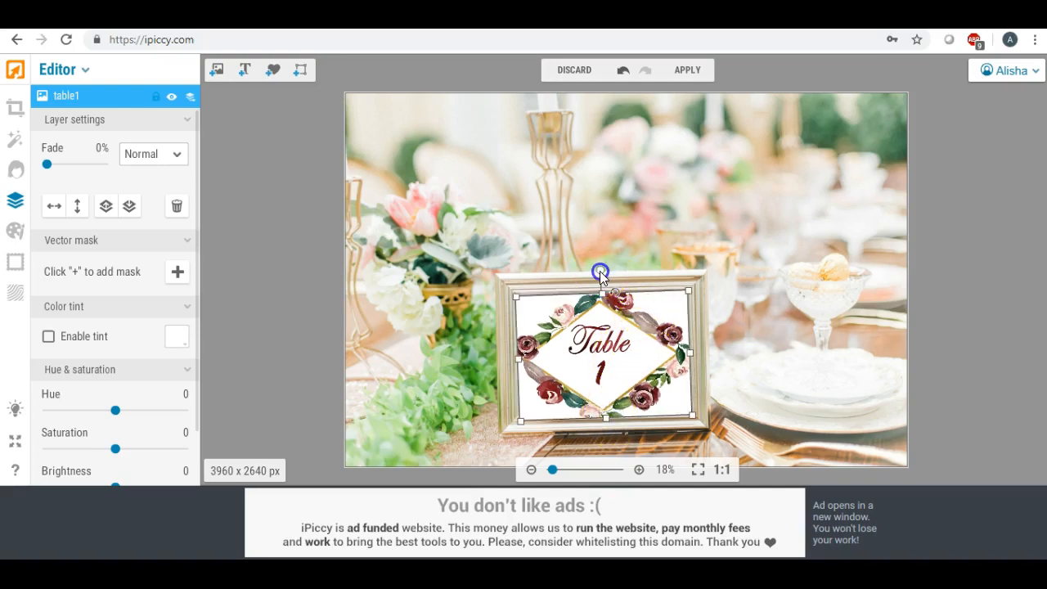
left_click_drag(601, 274, 601, 271)
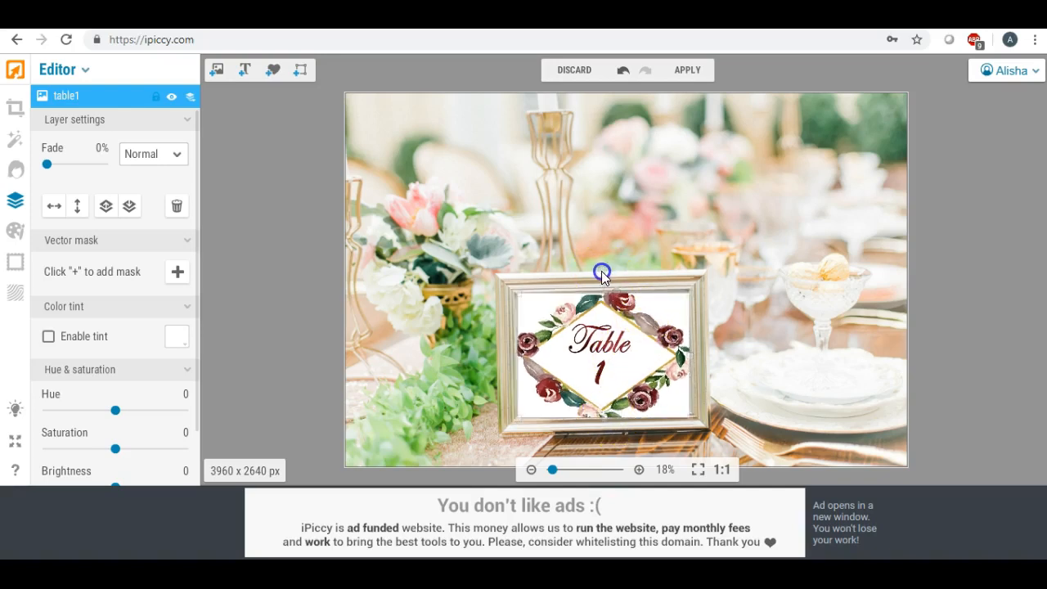
left_click(247, 243)
left_click(533, 317)
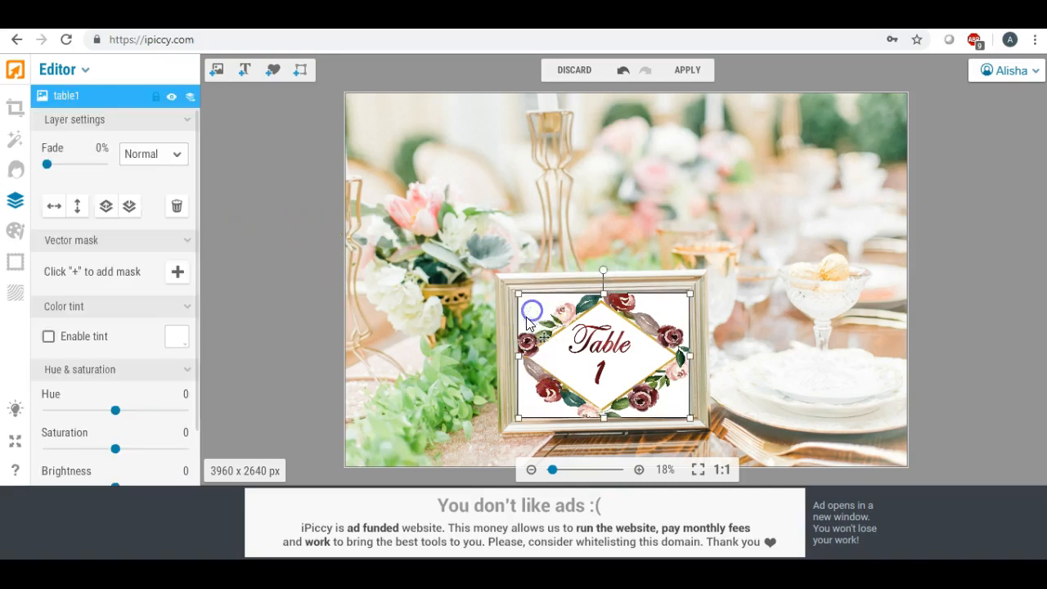
left_click(516, 354)
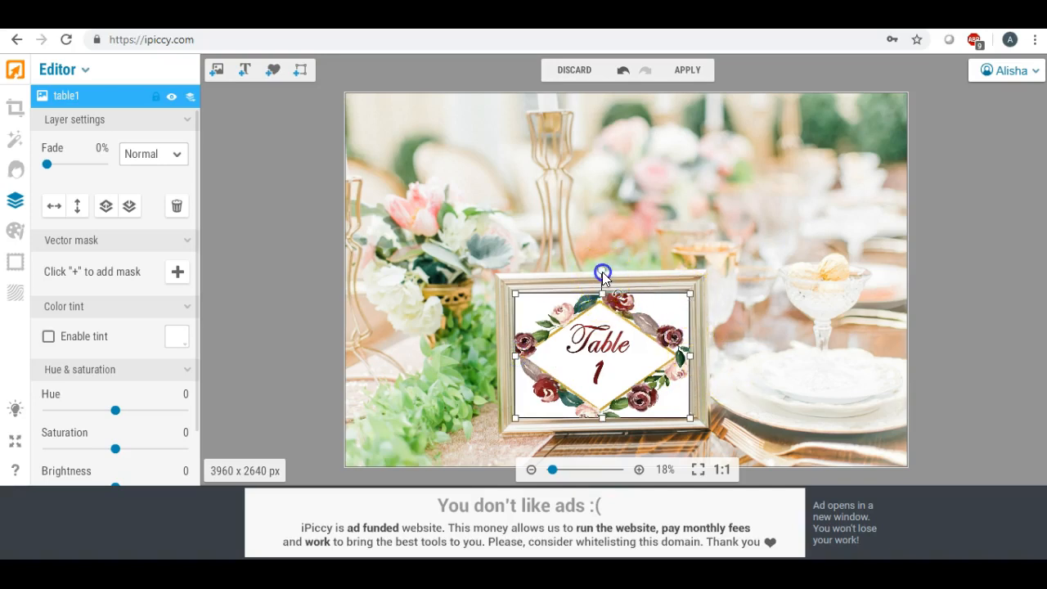
- Tilt the table1 image slightly counterclockwise, fit its edges to cover the frame opening, and deselect it
left_click(600, 270)
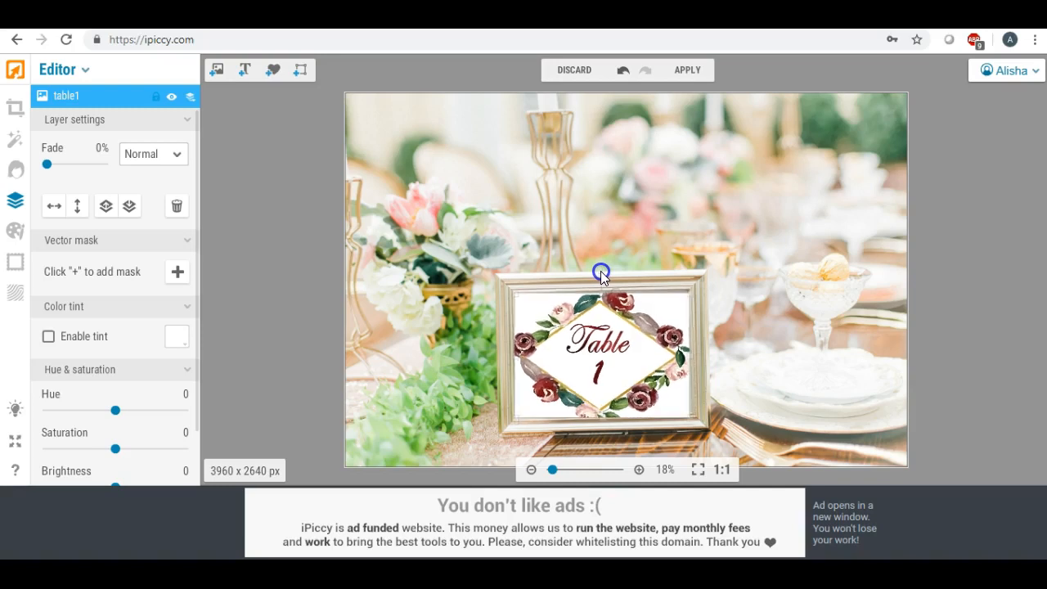
left_click_drag(601, 272, 600, 271)
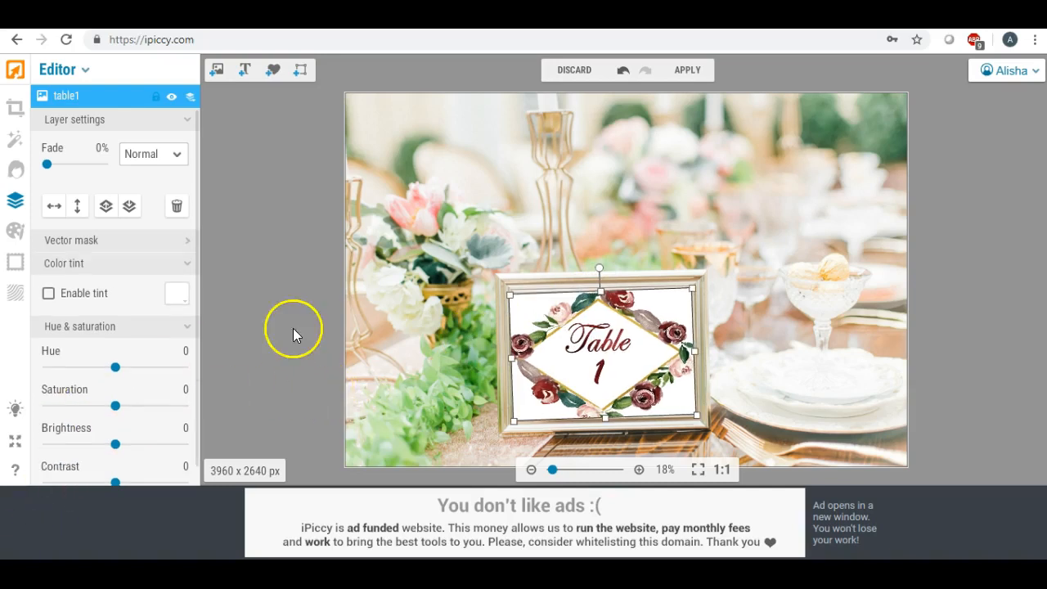
left_click_drag(605, 419, 605, 418)
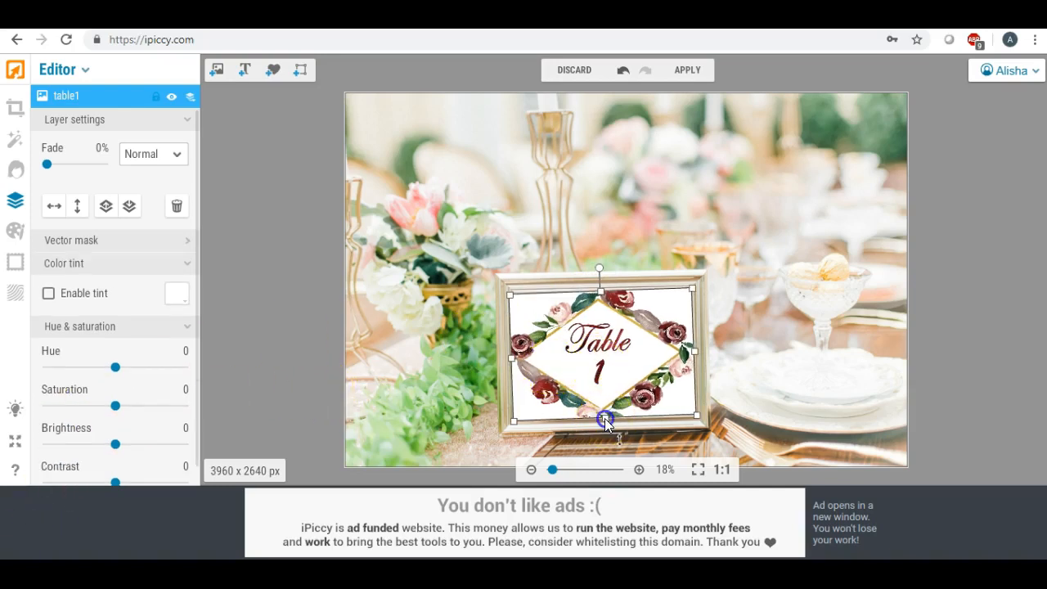
left_click(304, 288)
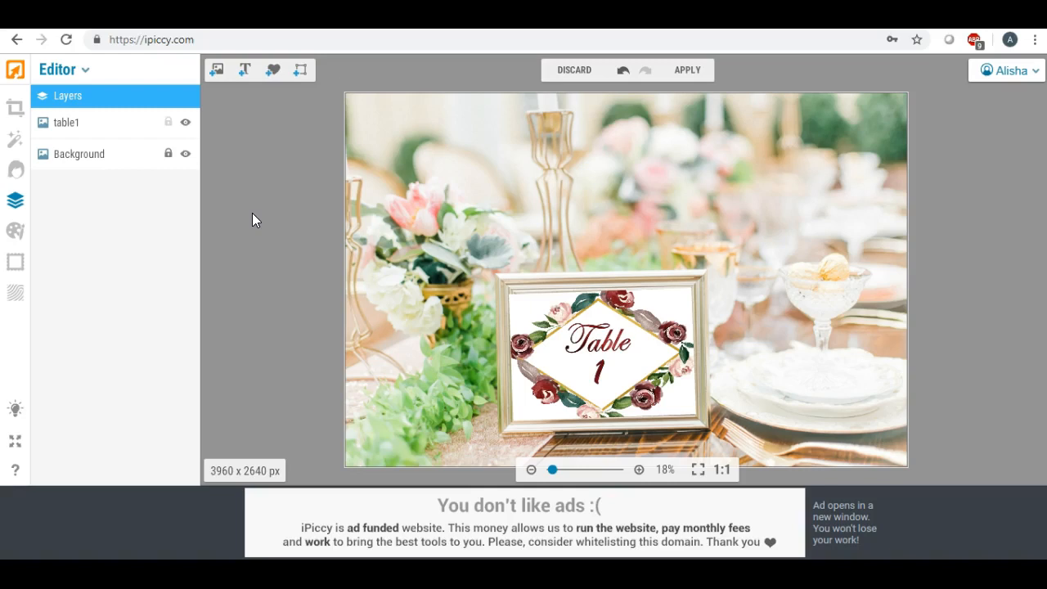
- Apply the changes so the table1 layer and the background photo are flattened into one image
left_click(99, 16)
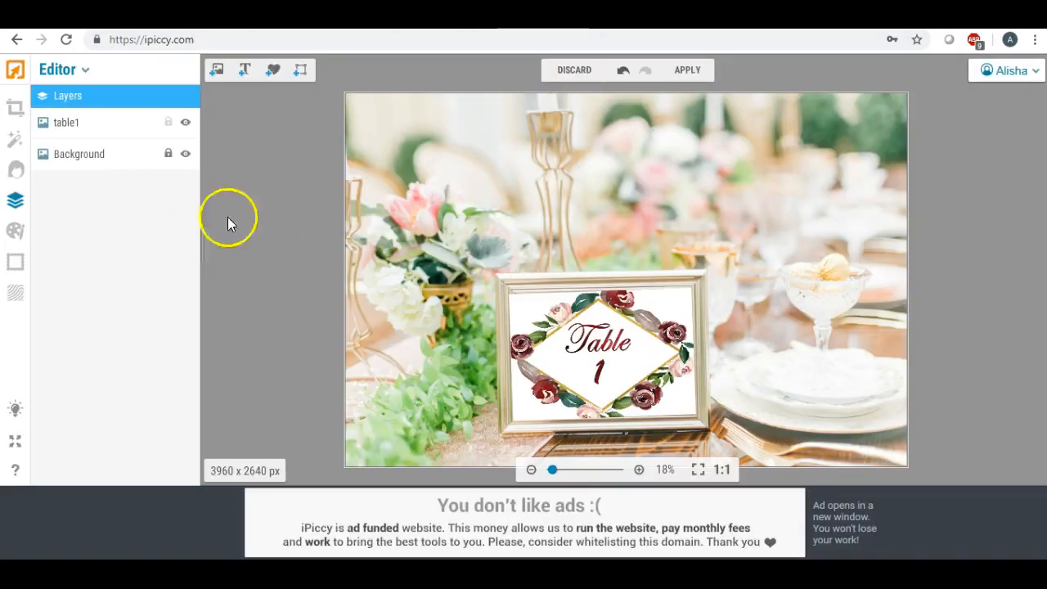
left_click(681, 71)
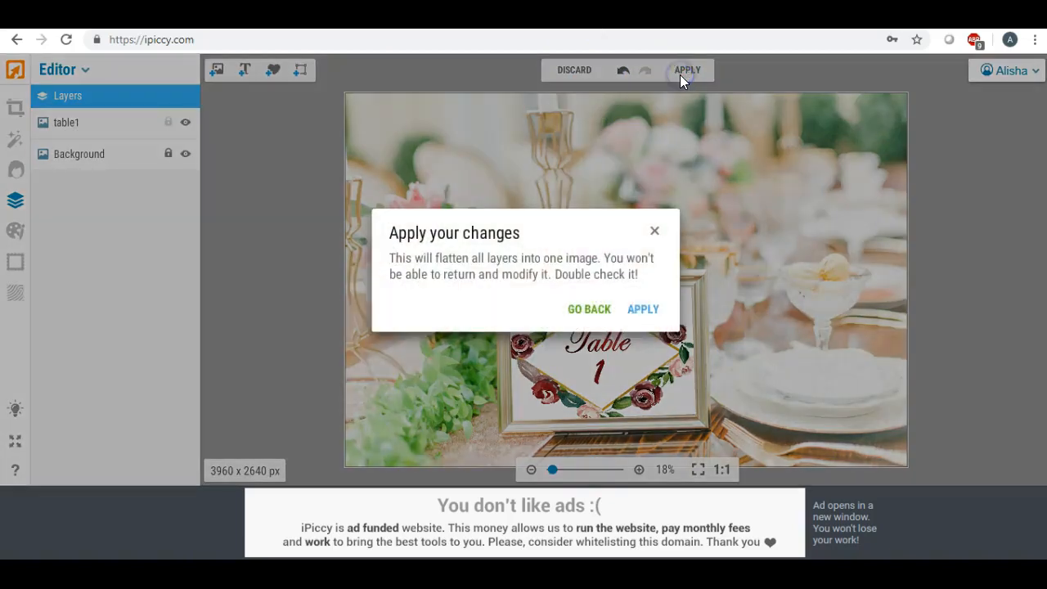
left_click(642, 309)
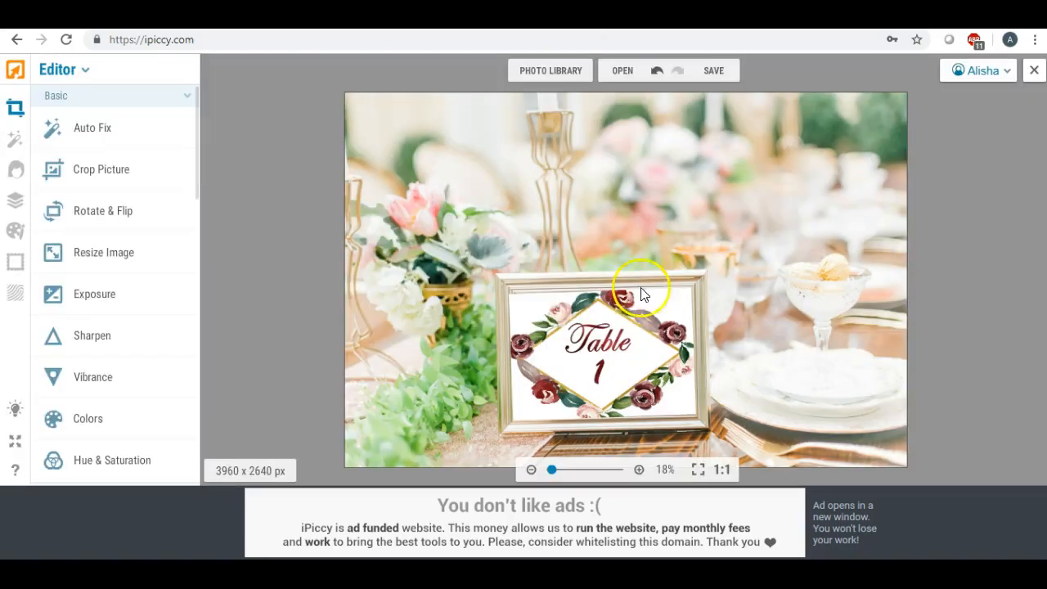